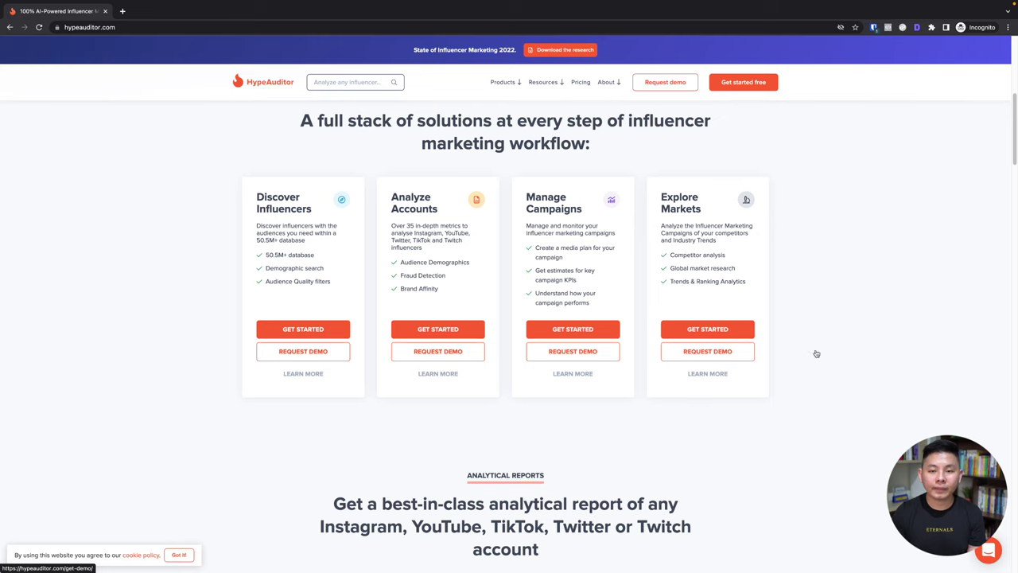
- Look through the HypeAuditor homepage, covering its solutions for discovering, analyzing, managing and exploring, and the analytical reports section
scroll(811, 348, down, 4)
scroll(811, 348, down, 3)
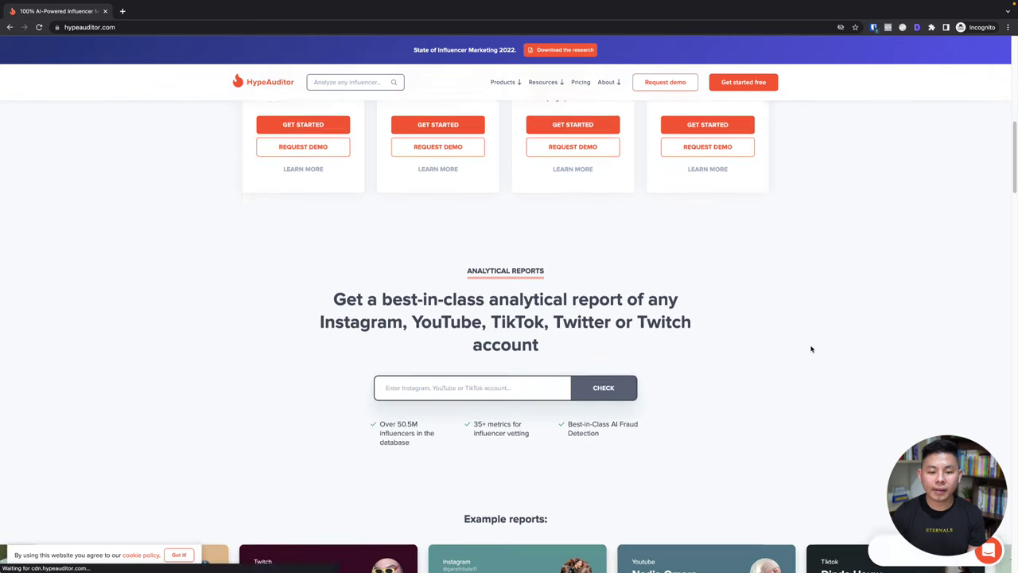
scroll(811, 348, up, 6)
scroll(700, 151, up, 2)
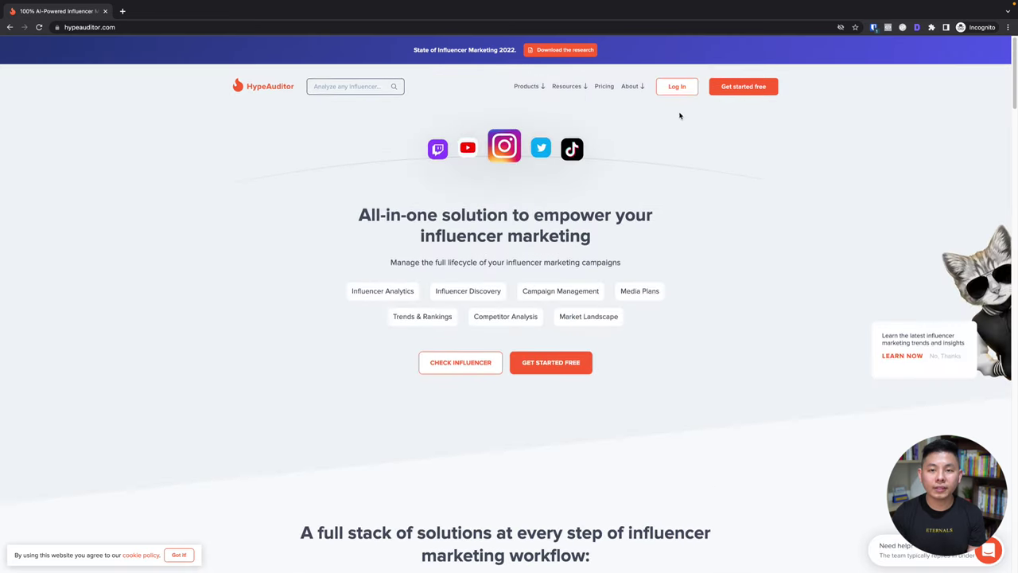
scroll(673, 111, down, 2)
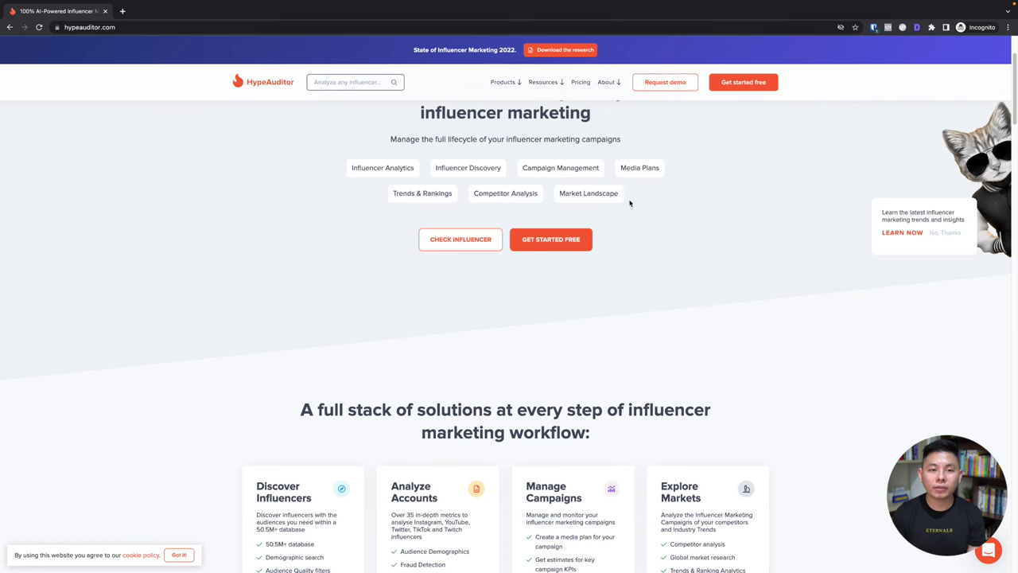
scroll(669, 236, down, 3)
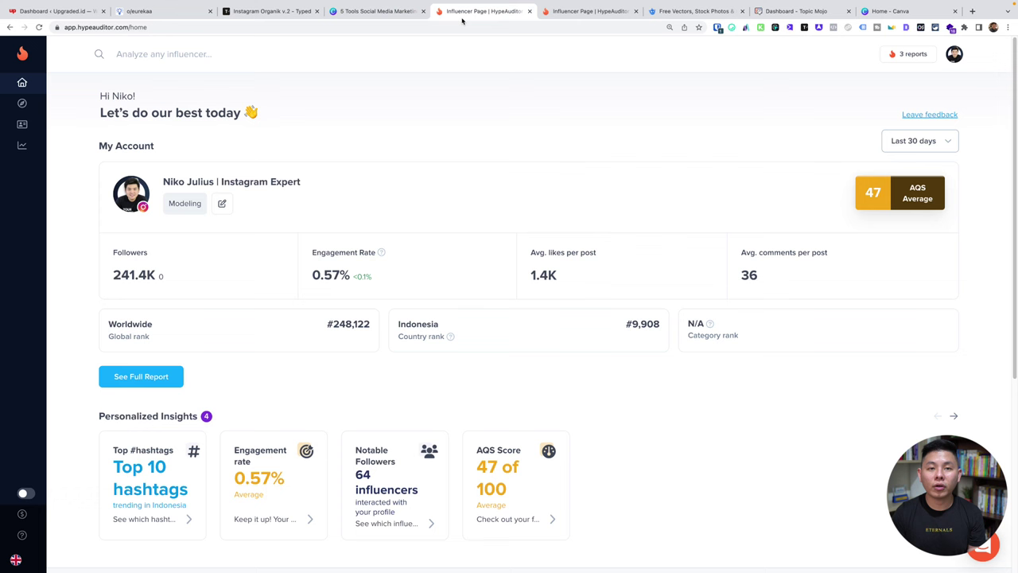
- Switch to the logged-in HypeAuditor dashboard, review the account metrics and personalized insights, and open the account's full report
click(449, 11)
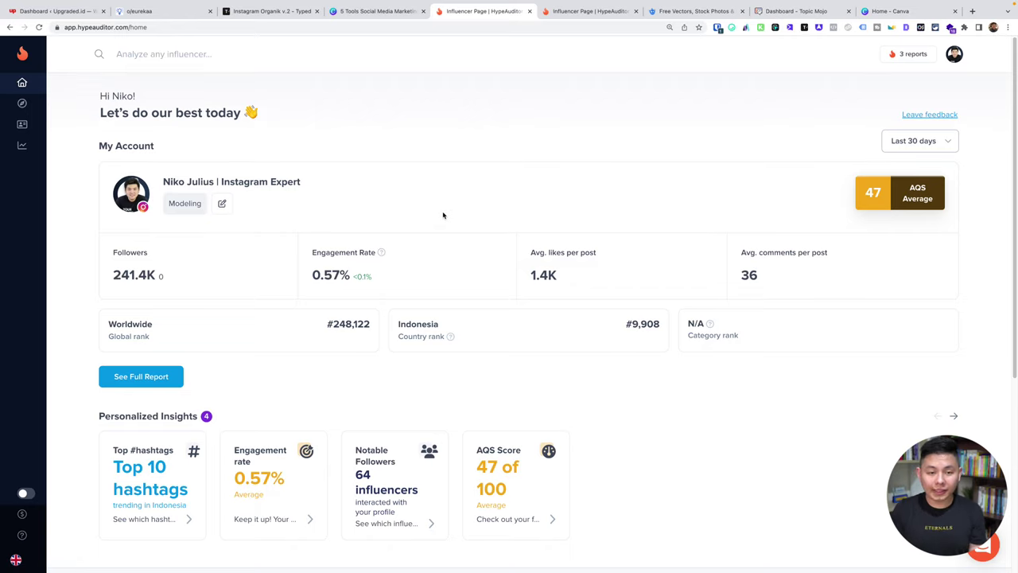
scroll(442, 215, down, 1)
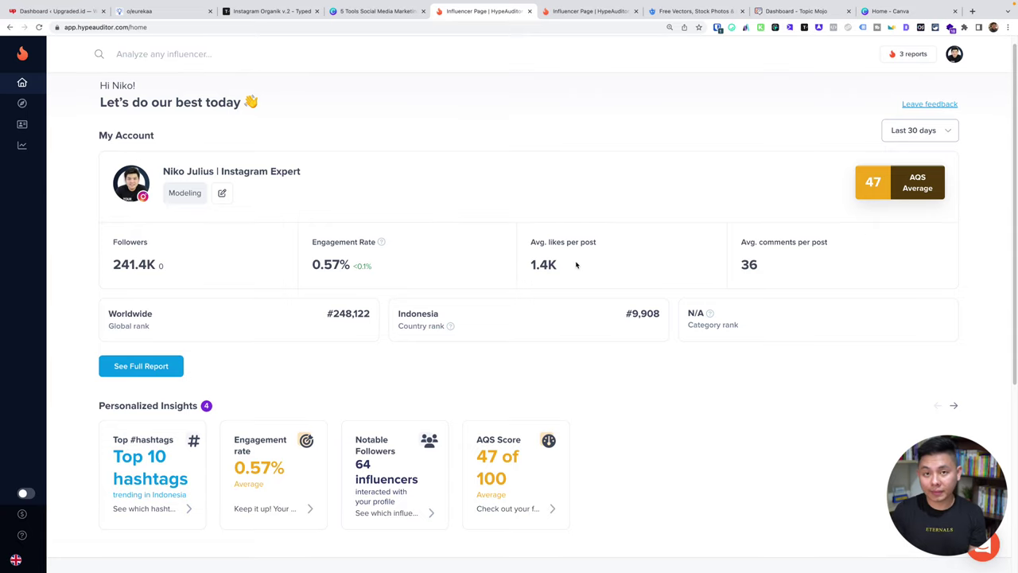
scroll(771, 346, down, 5)
scroll(769, 352, down, 4)
scroll(768, 352, up, 7)
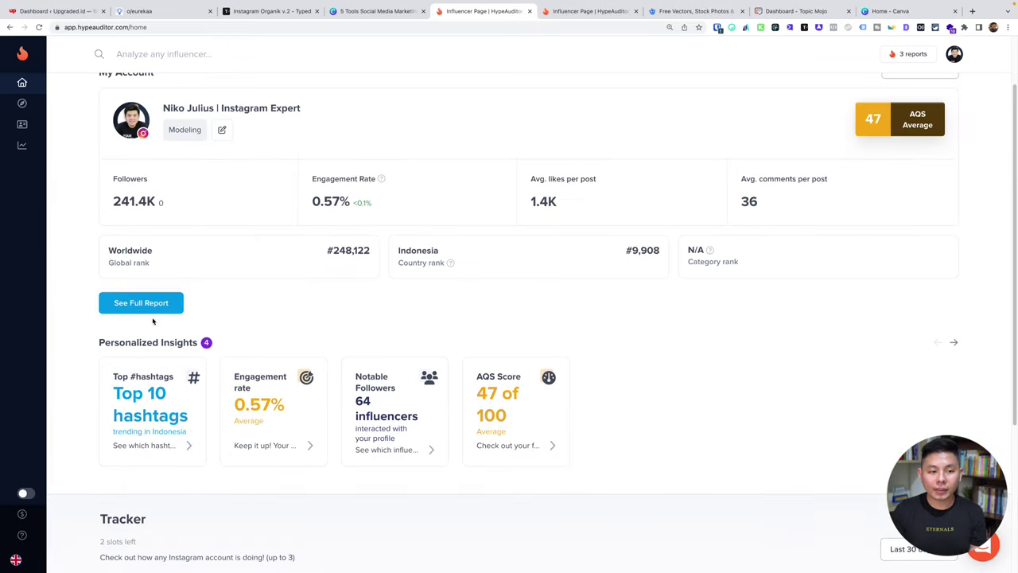
click(159, 307)
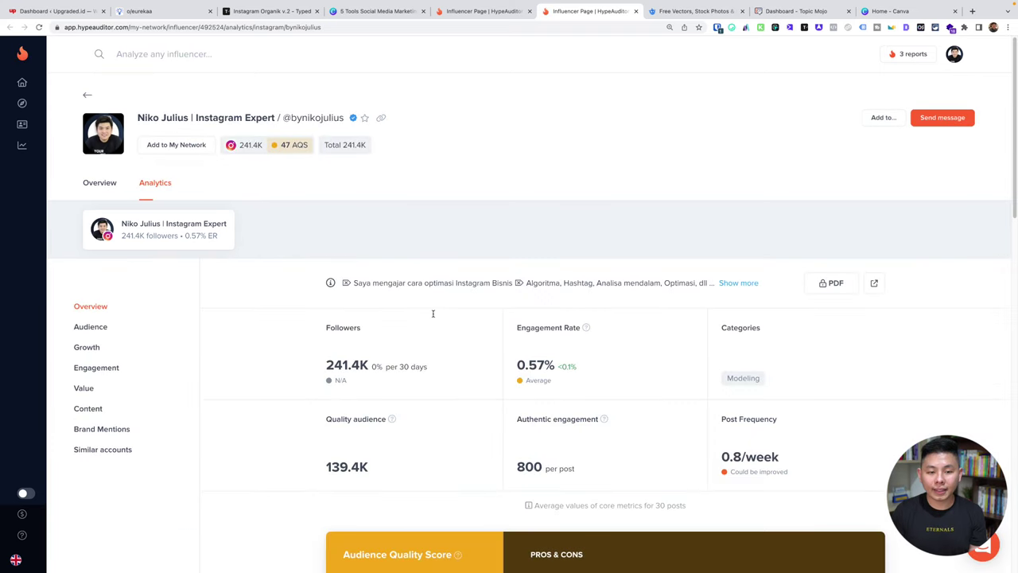
- Examine the report's core metrics, Audience Geo and Audience Type, including the explanations for influencers and mass followers
scroll(432, 314, down, 3)
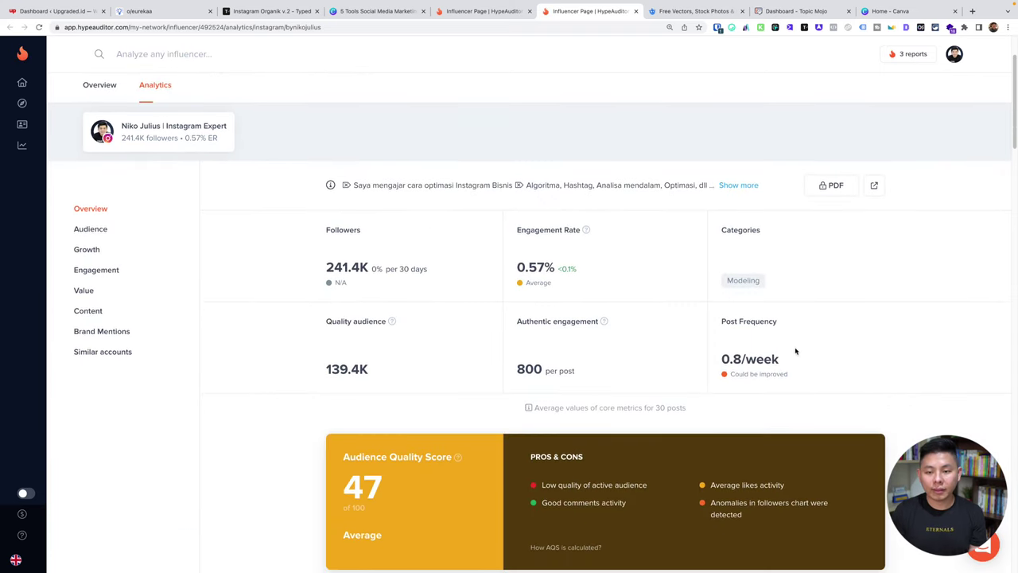
scroll(792, 328, down, 5)
scroll(790, 327, down, 5)
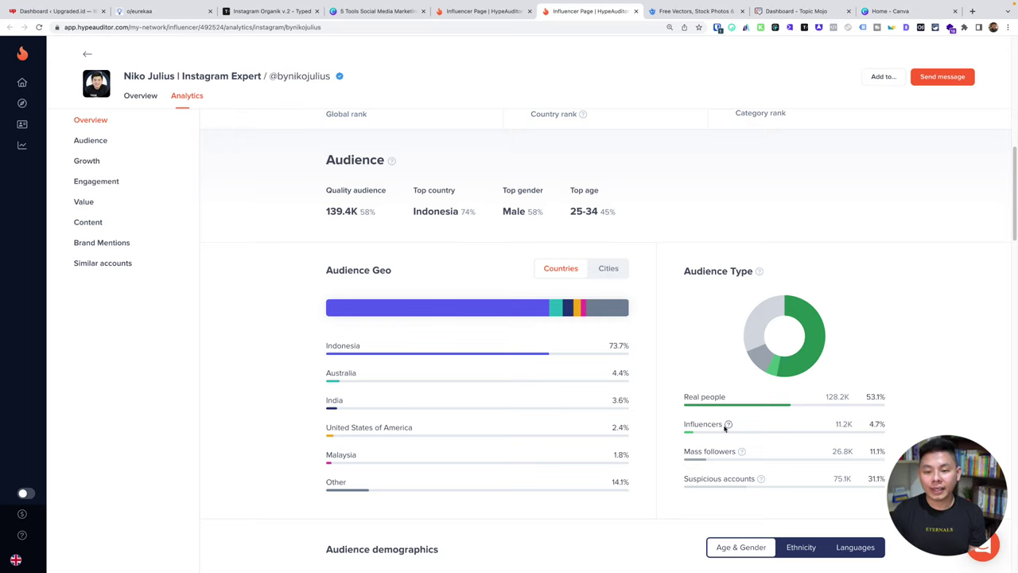
mouse_move(727, 426)
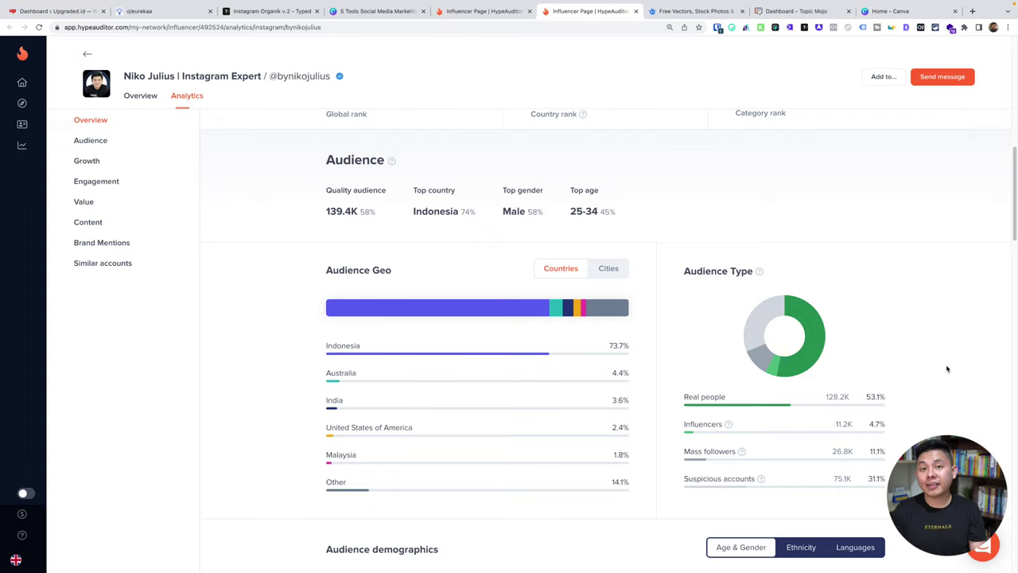
mouse_move(741, 452)
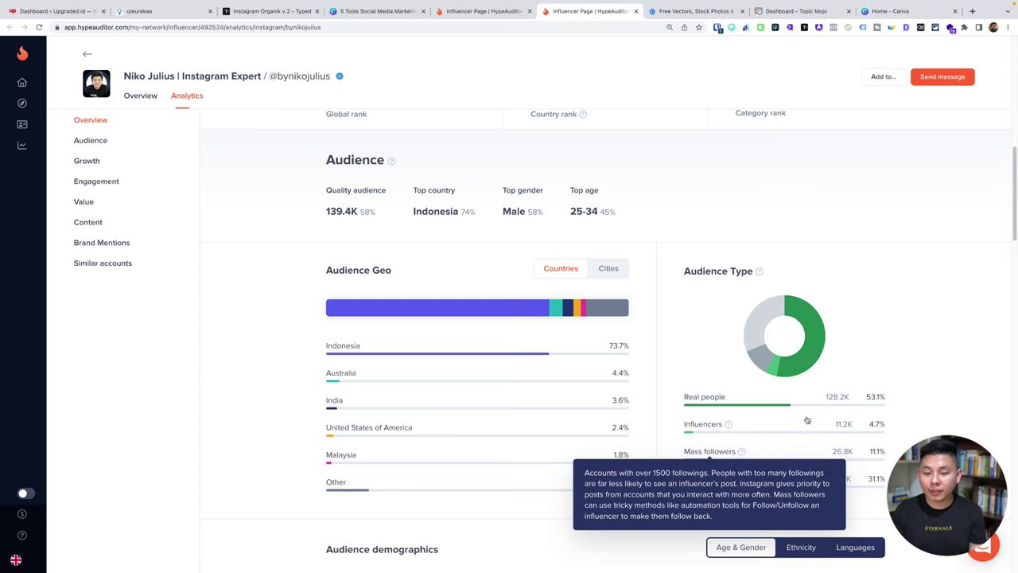
scroll(807, 418, up, 1)
scroll(808, 417, down, 2)
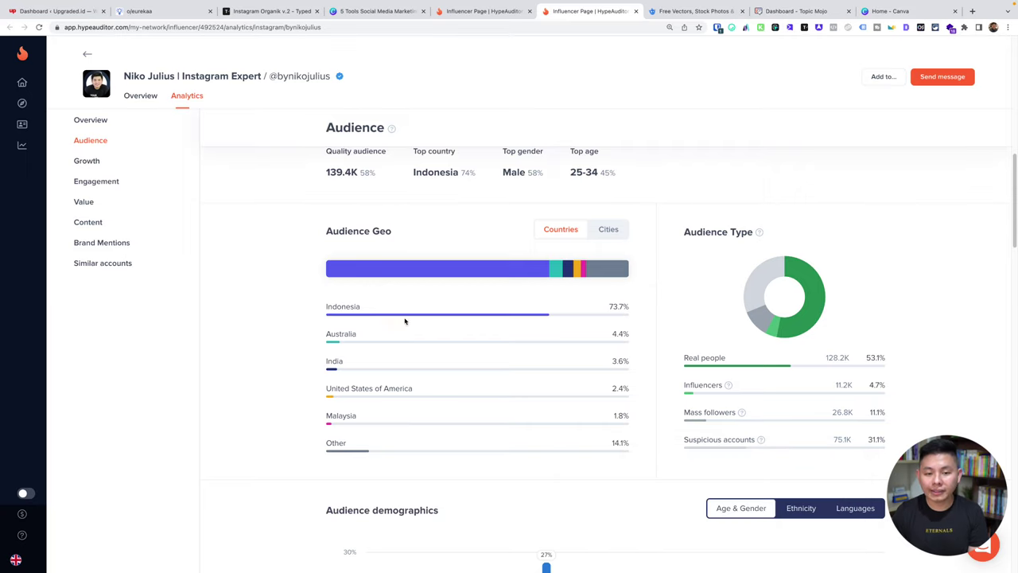
- Examine the audience demographics, estimated reach, reachability and authenticity, including the explanations for reachability and authenticity
scroll(586, 422, down, 5)
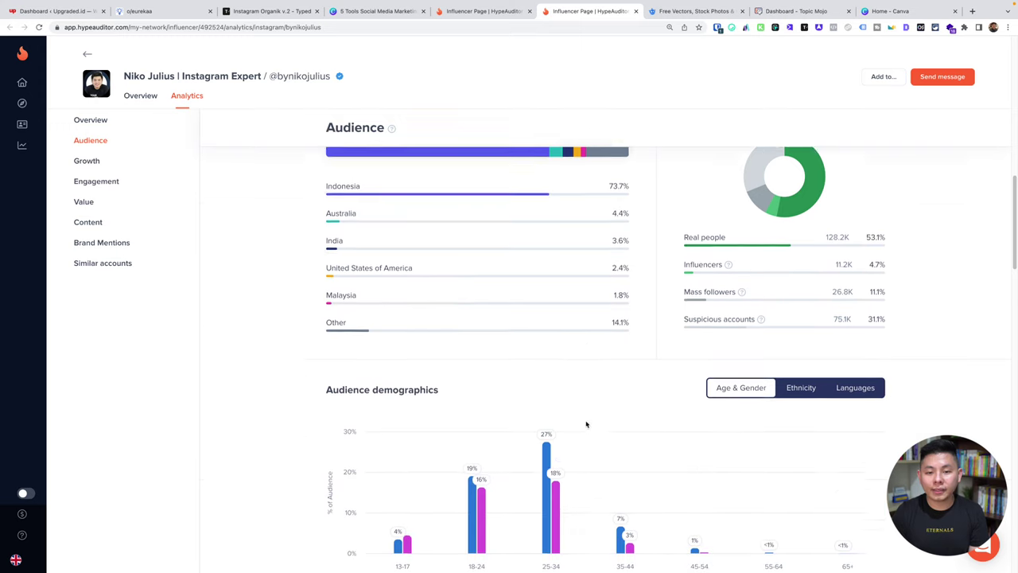
scroll(670, 413, down, 2)
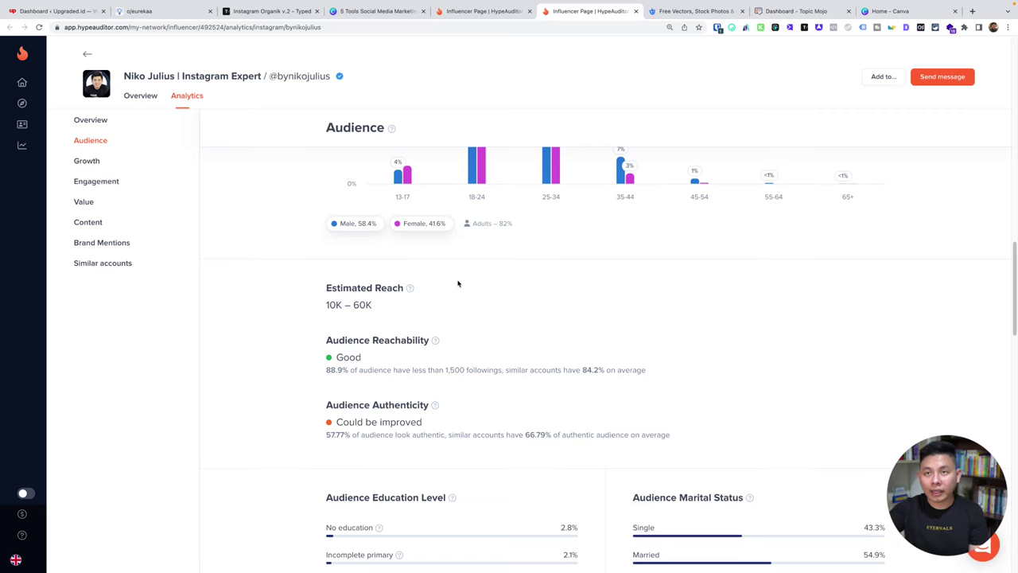
scroll(545, 326, down, 2)
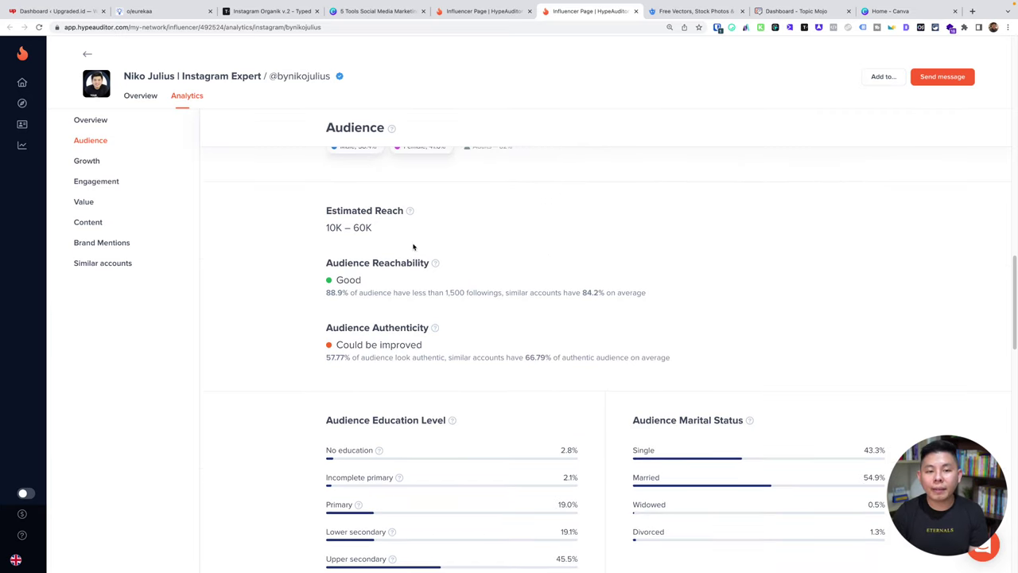
mouse_move(435, 263)
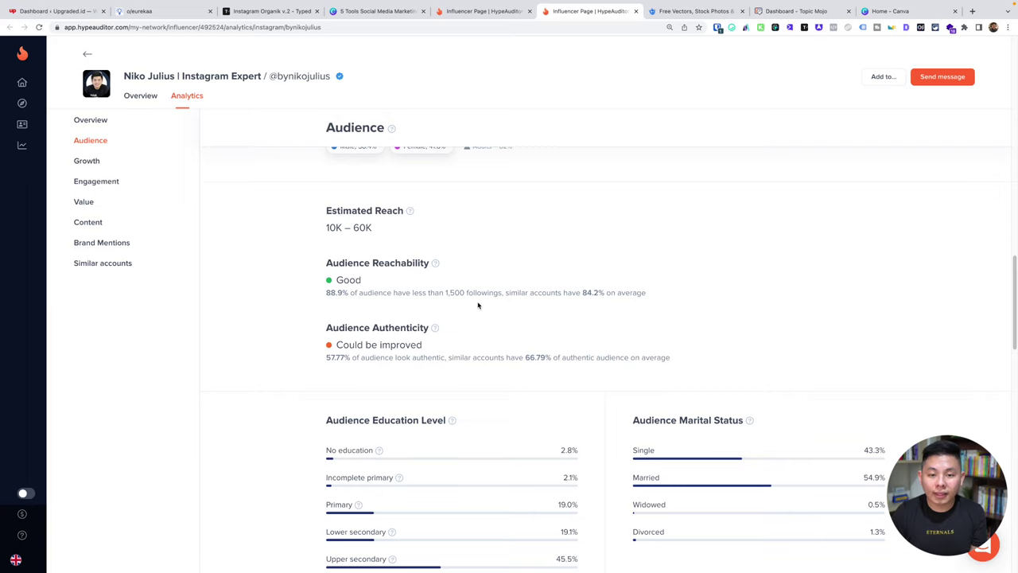
scroll(571, 320, down, 1)
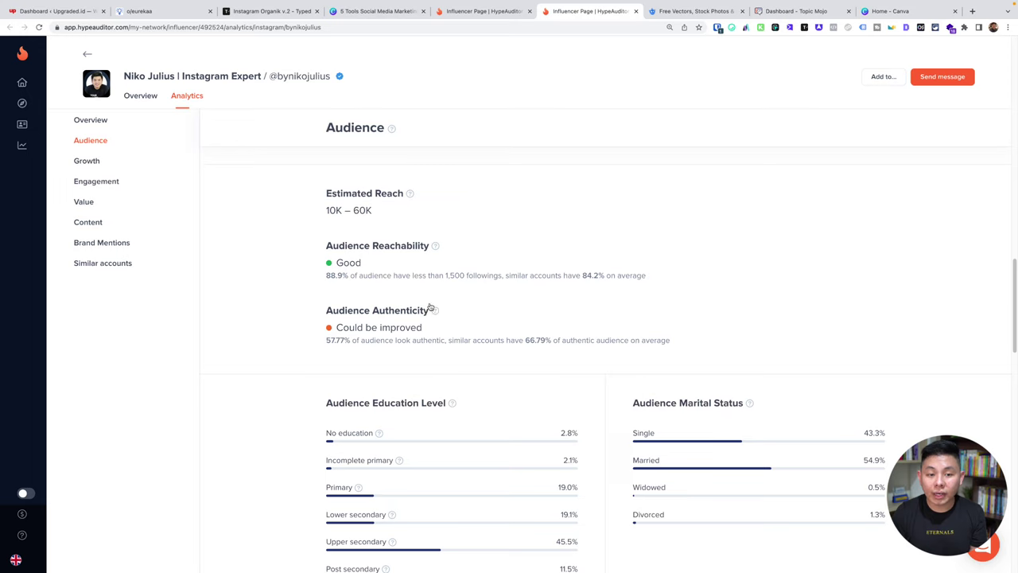
mouse_move(434, 310)
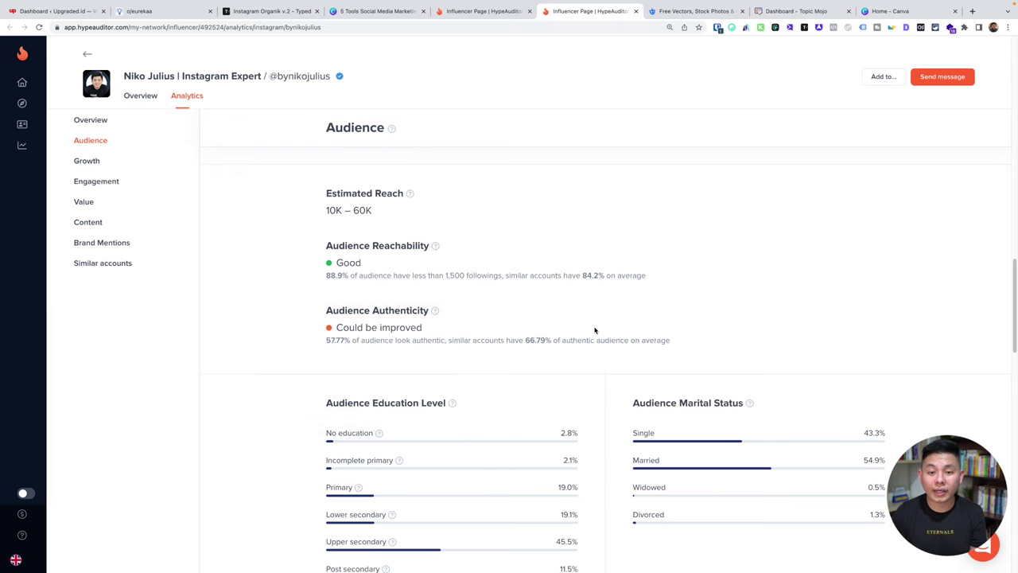
- Review the remaining report sections from audience education, interests and brand affinity through growth, engagement and value to content safety
scroll(596, 329, down, 5)
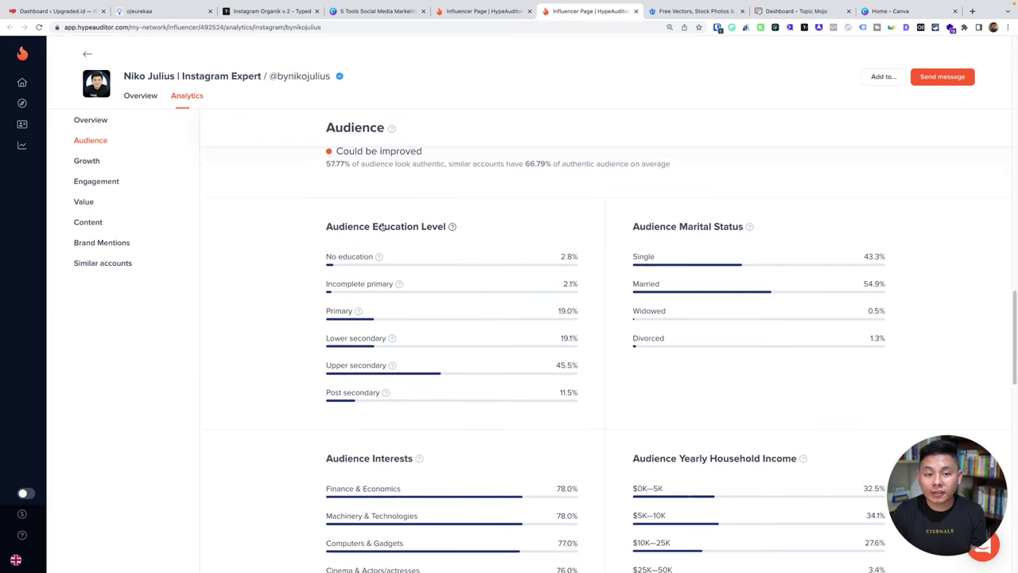
scroll(708, 338, down, 6)
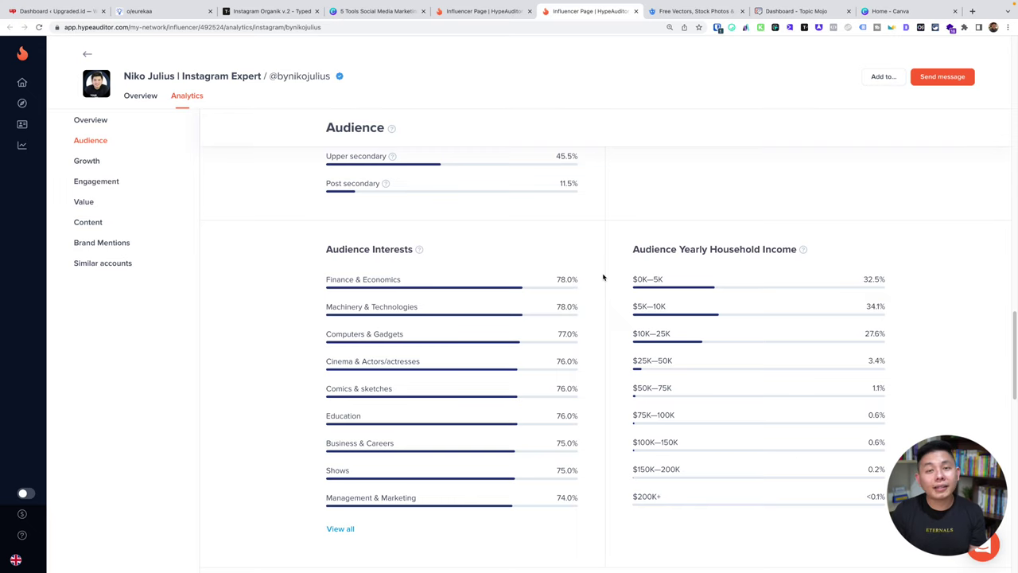
scroll(603, 276, down, 12)
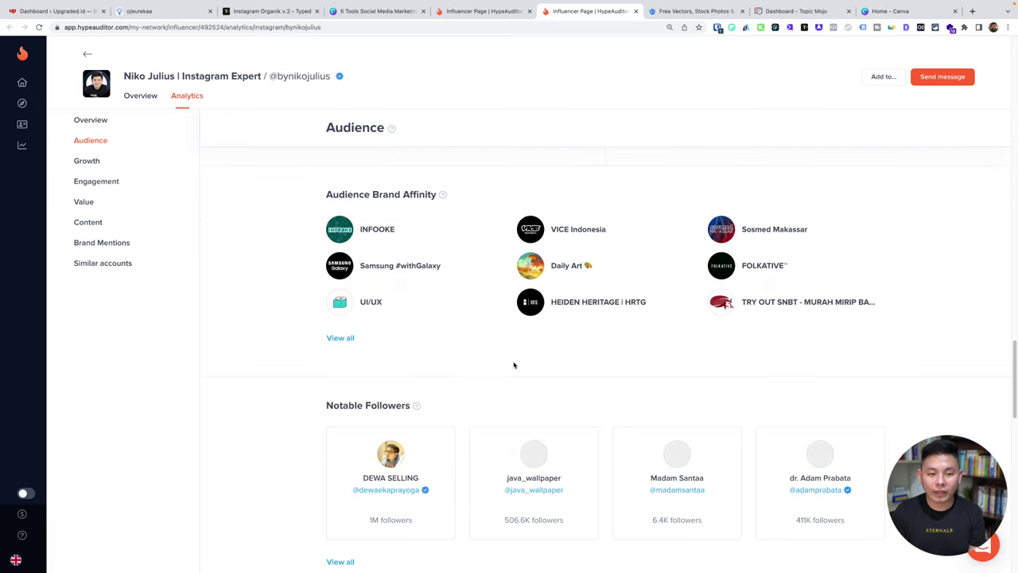
scroll(631, 379, down, 3)
scroll(552, 336, down, 8)
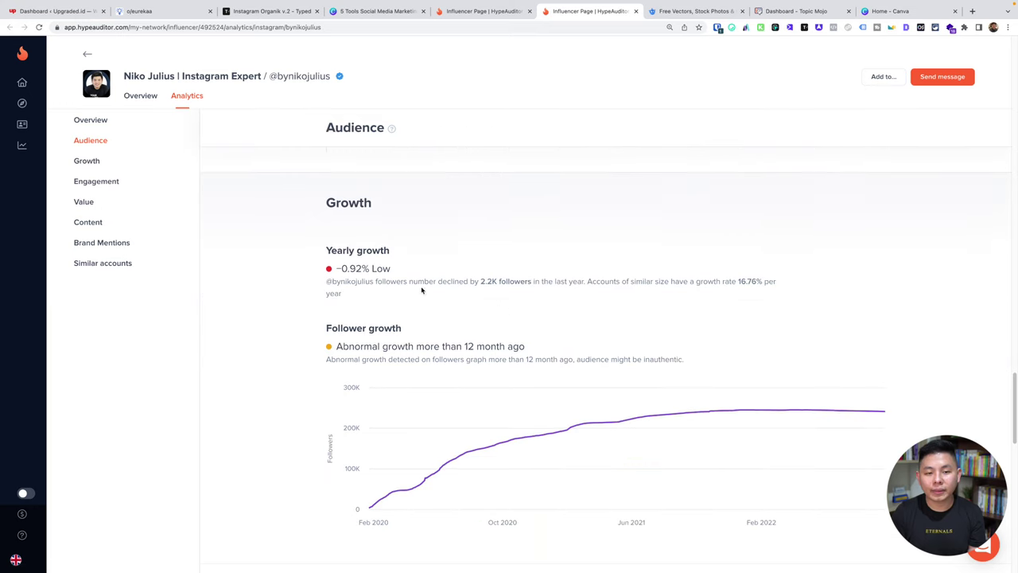
scroll(646, 384, down, 15)
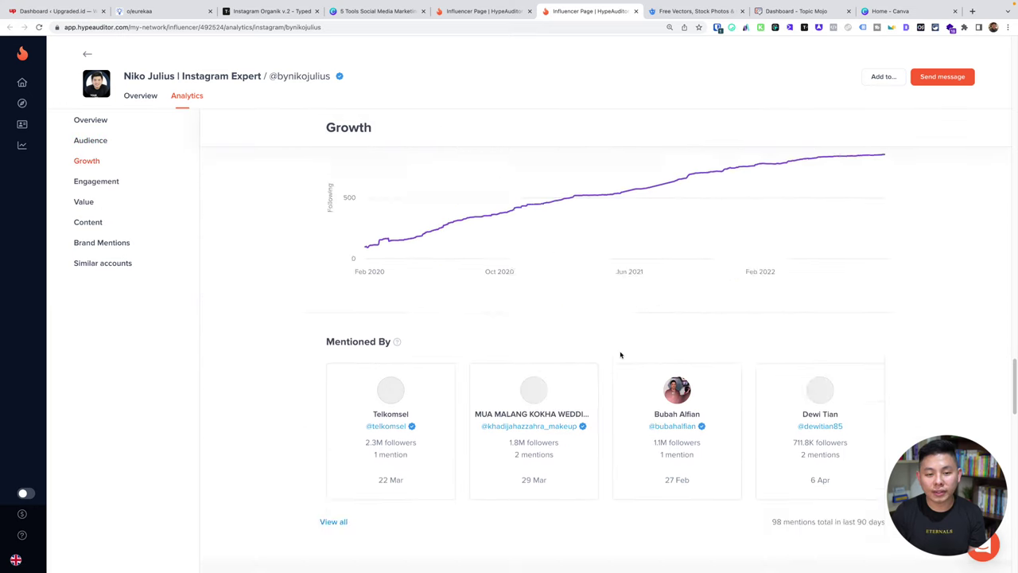
scroll(621, 355, down, 20)
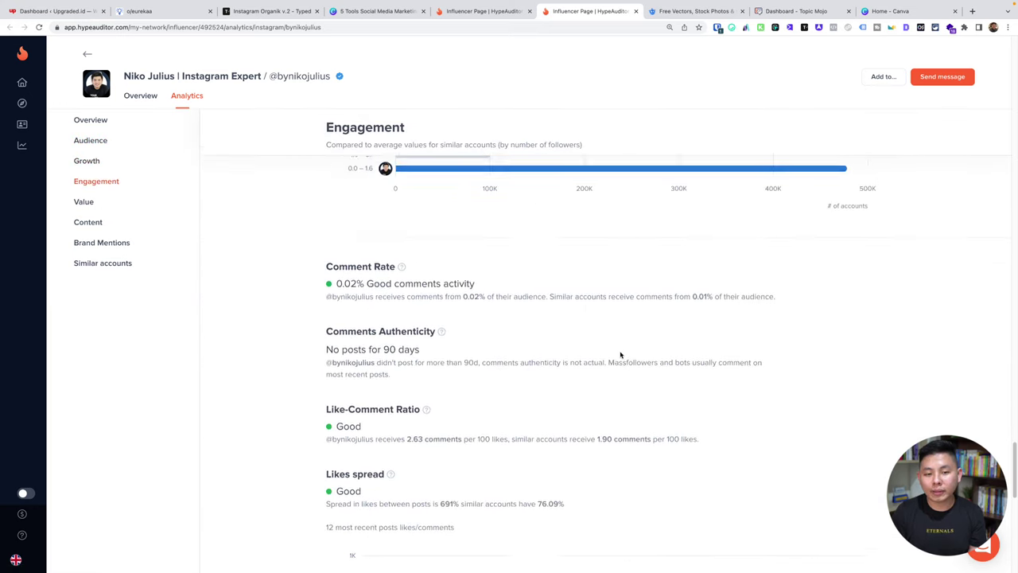
scroll(621, 356, down, 14)
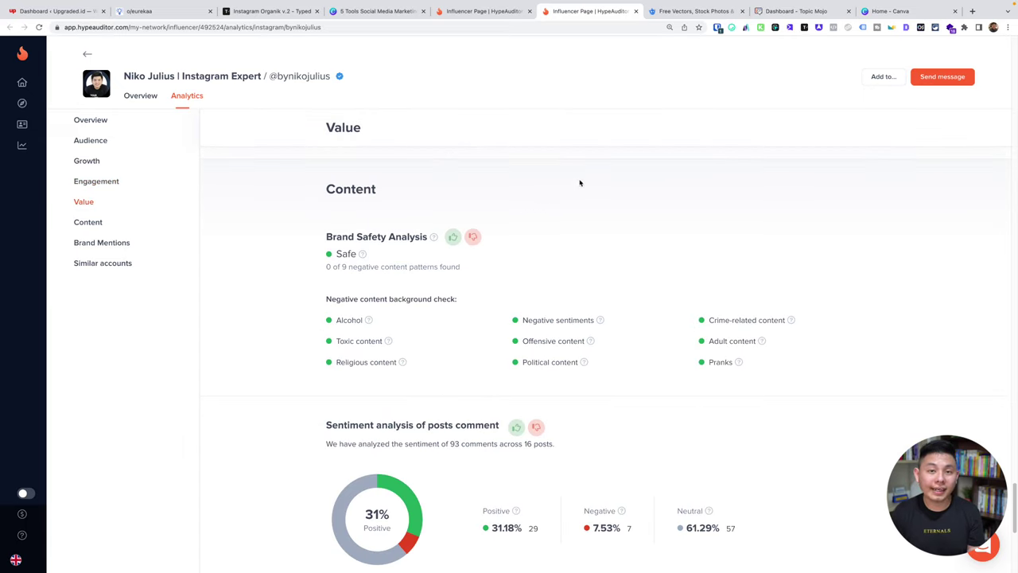
- Return to the Canva presentation, show the "3. Freepik.com" slide in full screen, and exit full screen
click(372, 14)
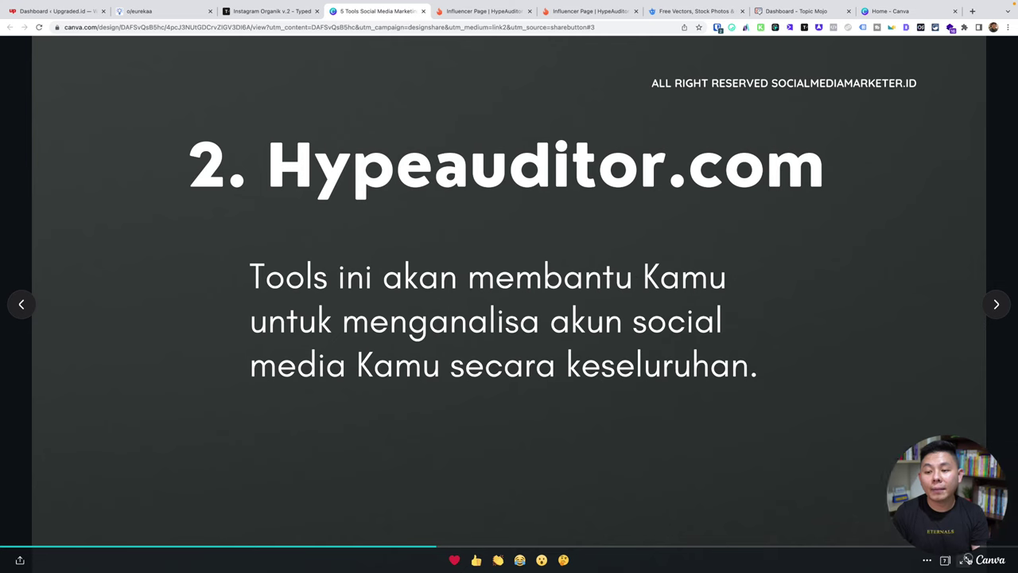
click(966, 559)
click(900, 146)
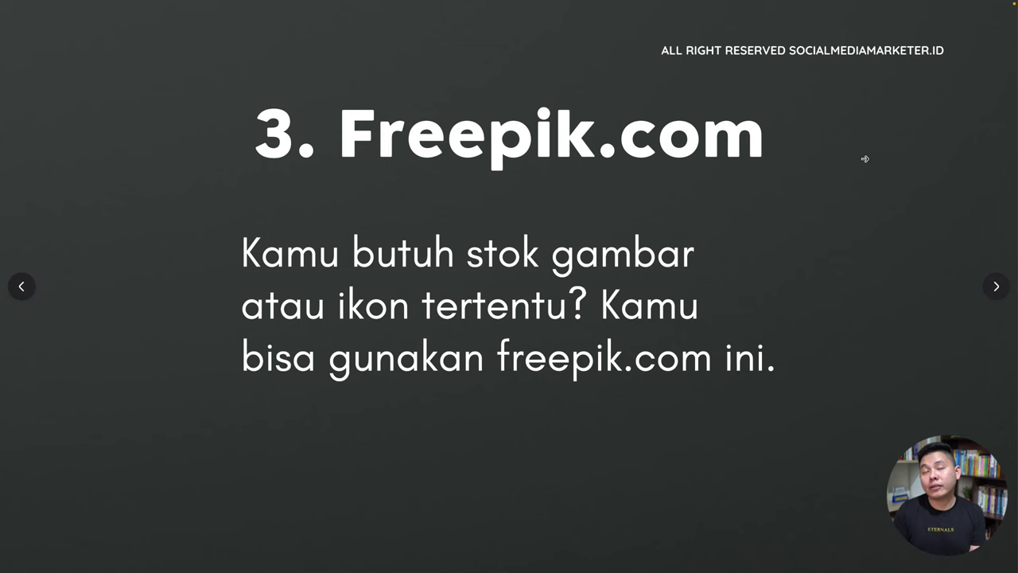
key(Escape)
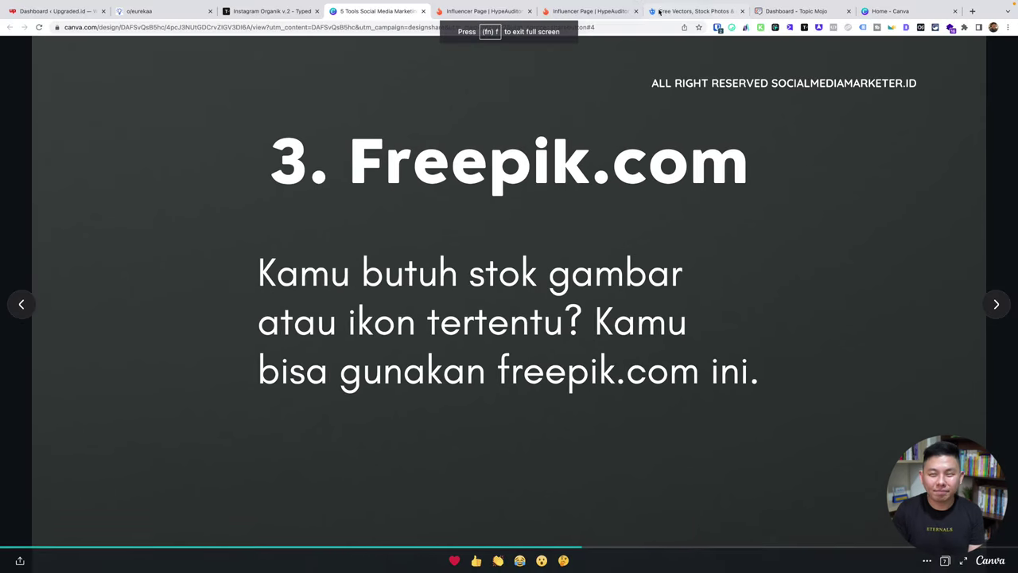
- Switch to the Freepik website, dismiss the Google sign-in prompt, and look over the trending categories on the homepage
click(663, 11)
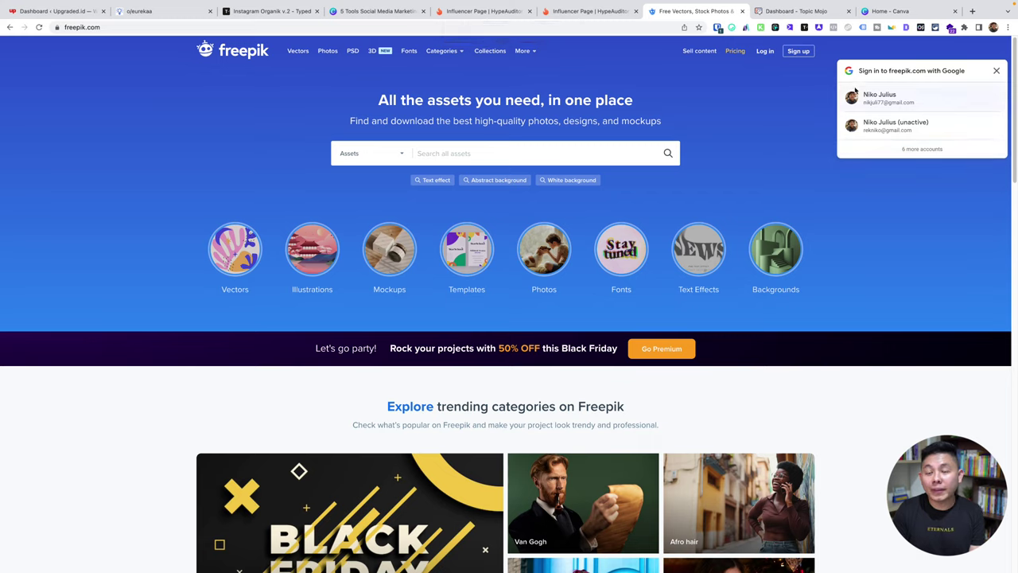
click(881, 92)
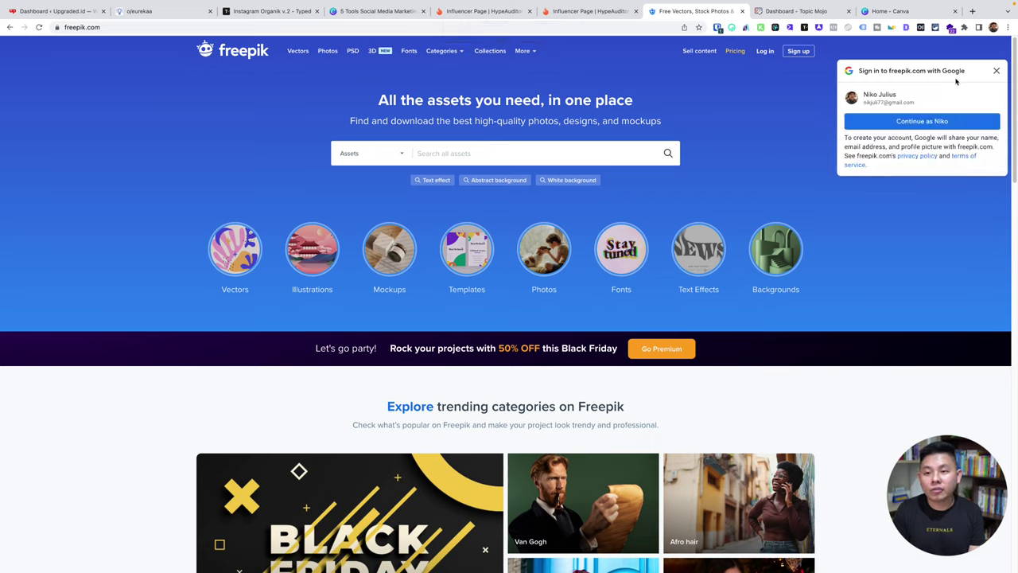
click(995, 70)
scroll(473, 372, down, 2)
scroll(474, 372, down, 5)
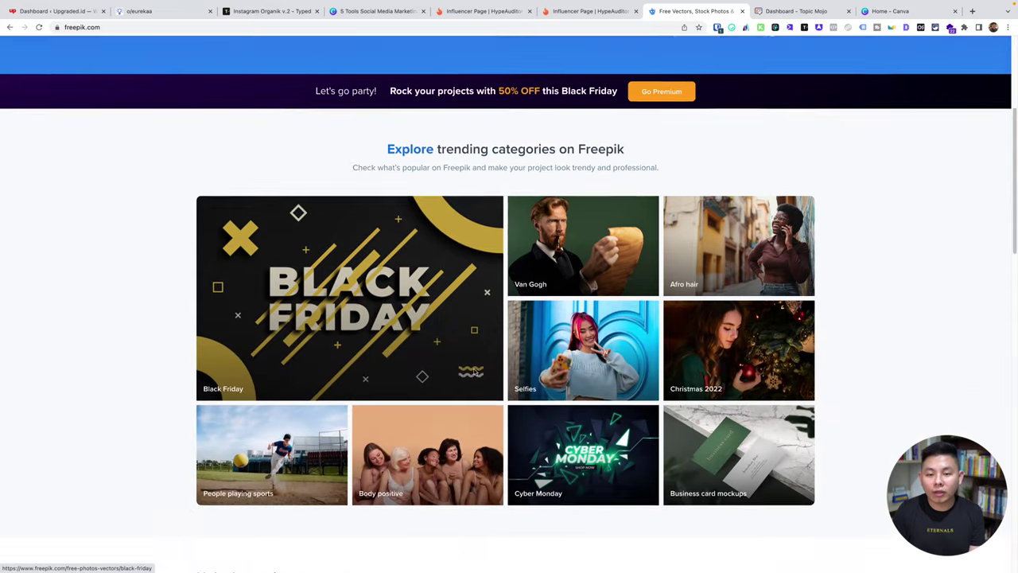
scroll(474, 372, up, 6)
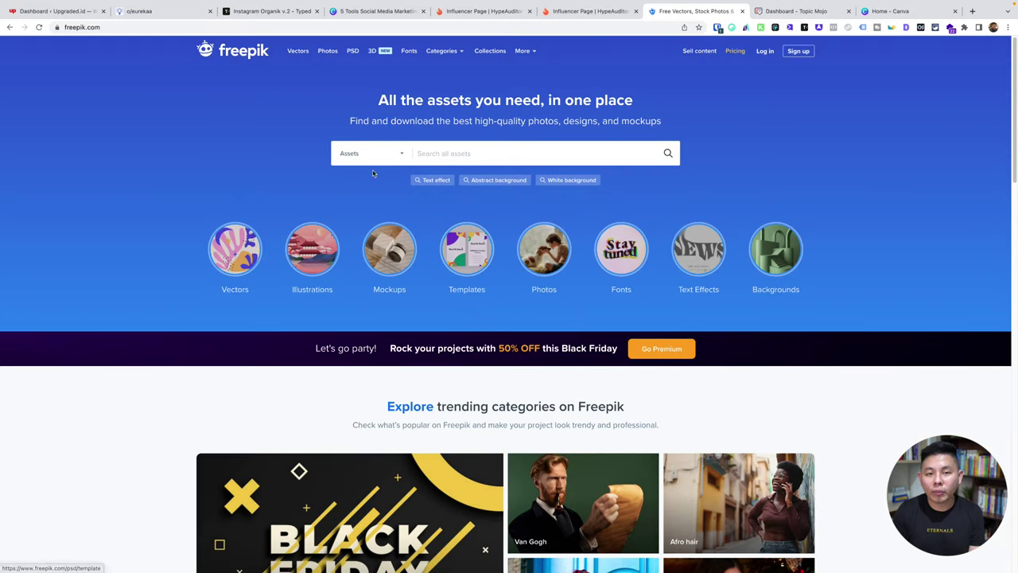
- Limit the Freepik asset search to photos, search for "cat", and browse the resulting images
click(396, 157)
click(359, 256)
click(478, 156)
text(cat)
key(Return)
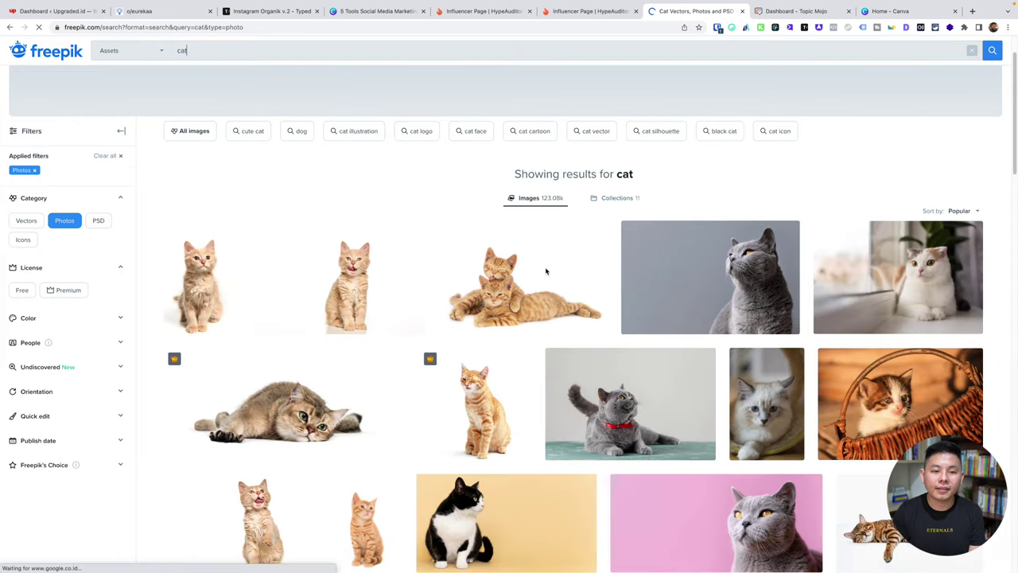
scroll(350, 298, down, 3)
scroll(838, 353, down, 6)
scroll(616, 231, down, 3)
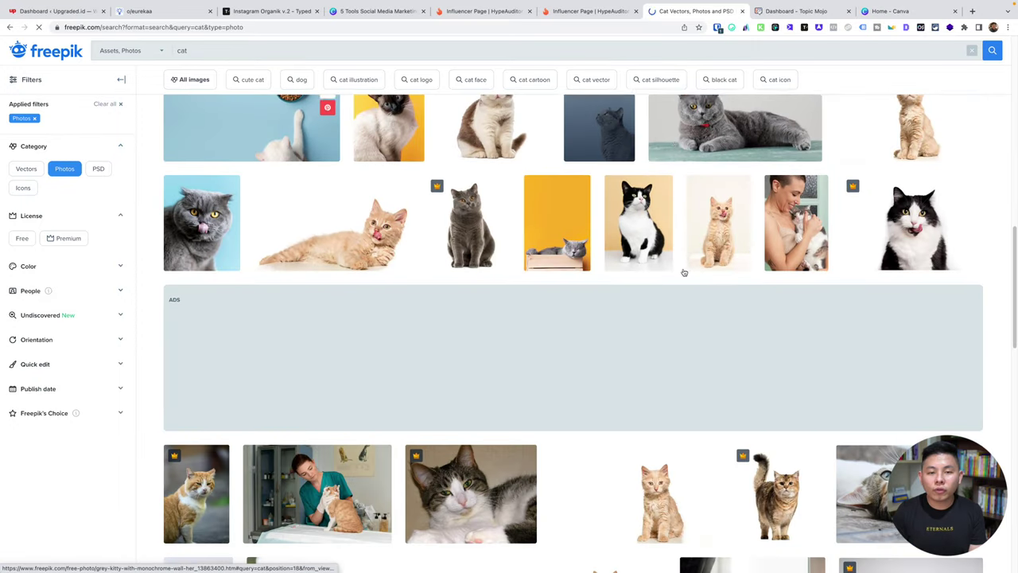
- Finish browsing the cat photos, go to pexels.com, and look through its free stock photos
scroll(608, 329, down, 5)
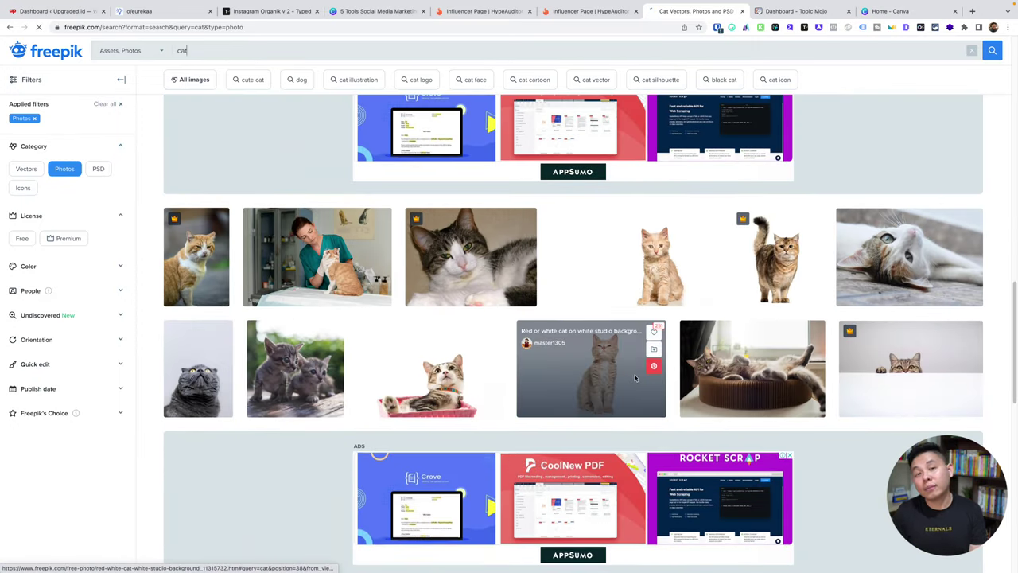
scroll(607, 330, down, 4)
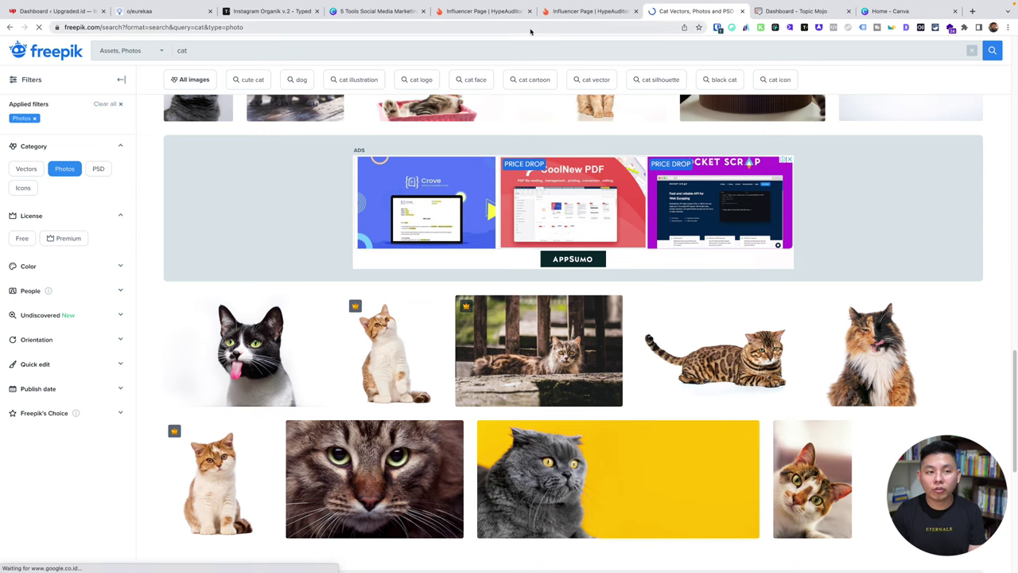
click(529, 27)
text(pexels.com)
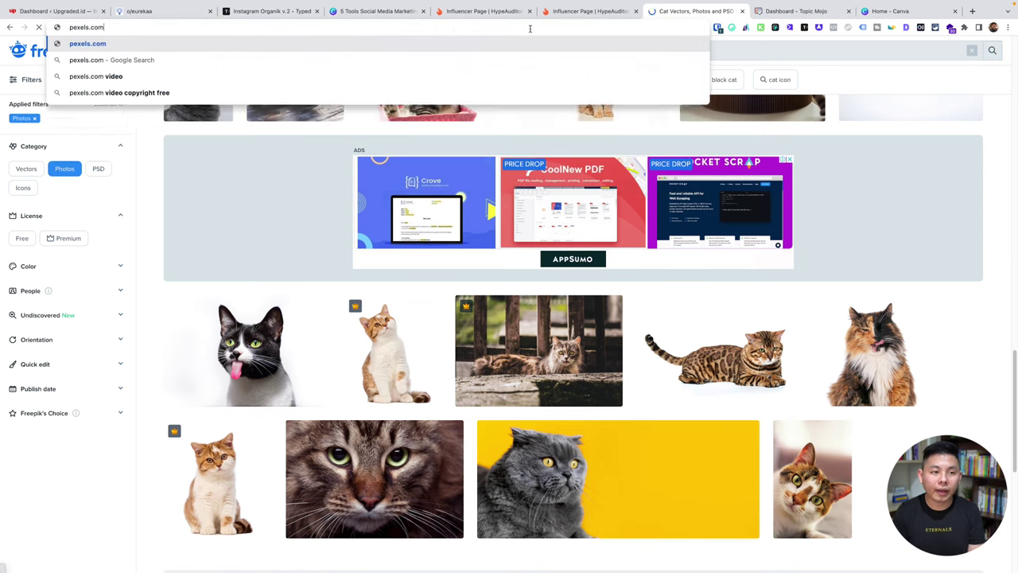
key(Return)
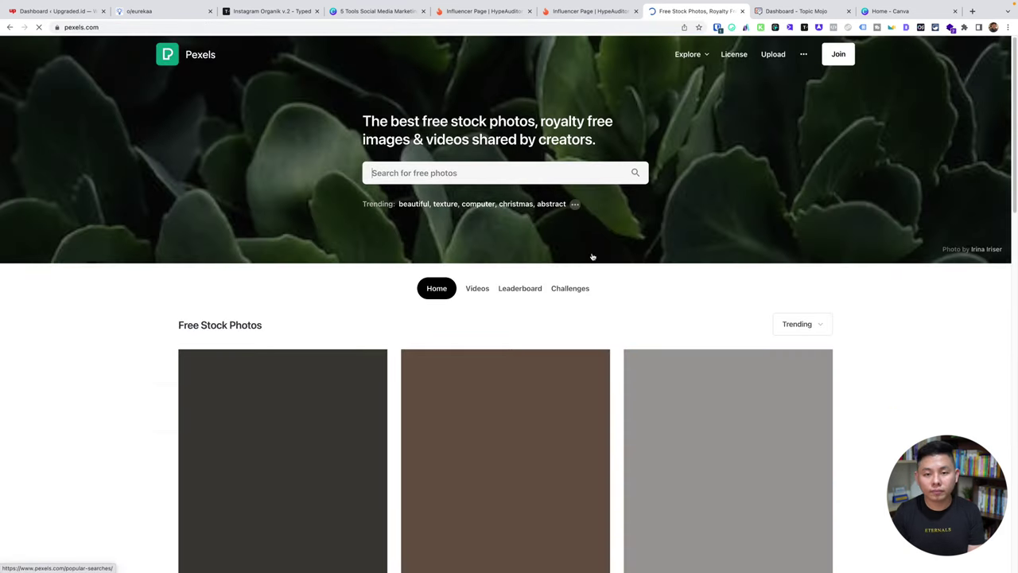
scroll(648, 238, down, 6)
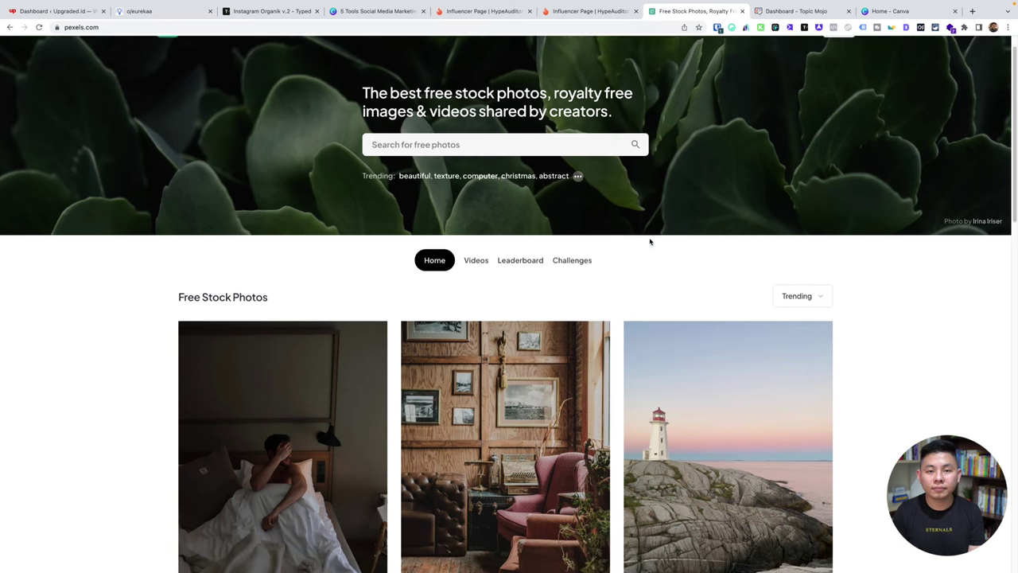
scroll(796, 332, down, 15)
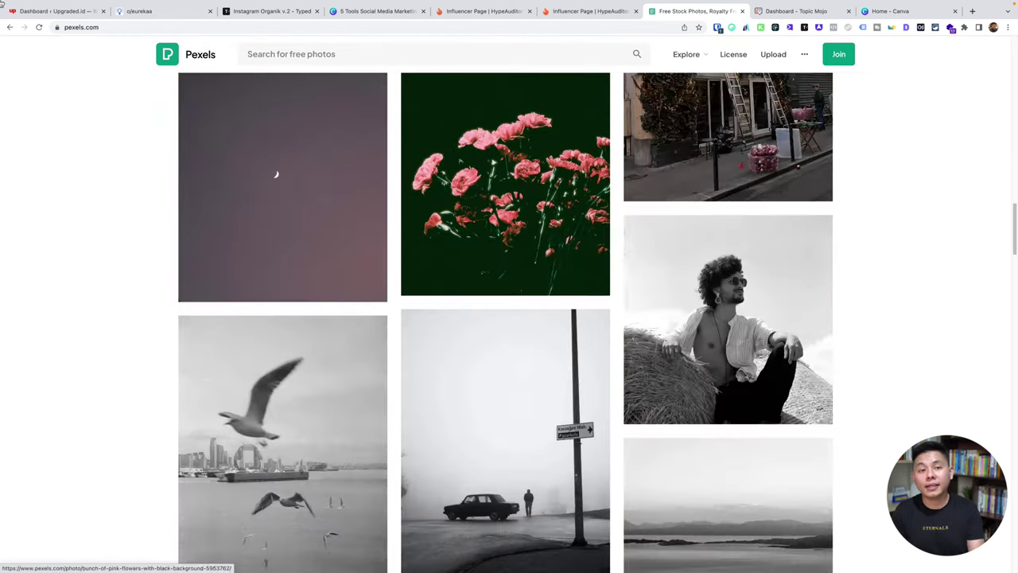
- Go to pixabay.com and browse the images and other media on its homepage
click(182, 28)
text(px)
key(BackSpace)
text(ixabay.)
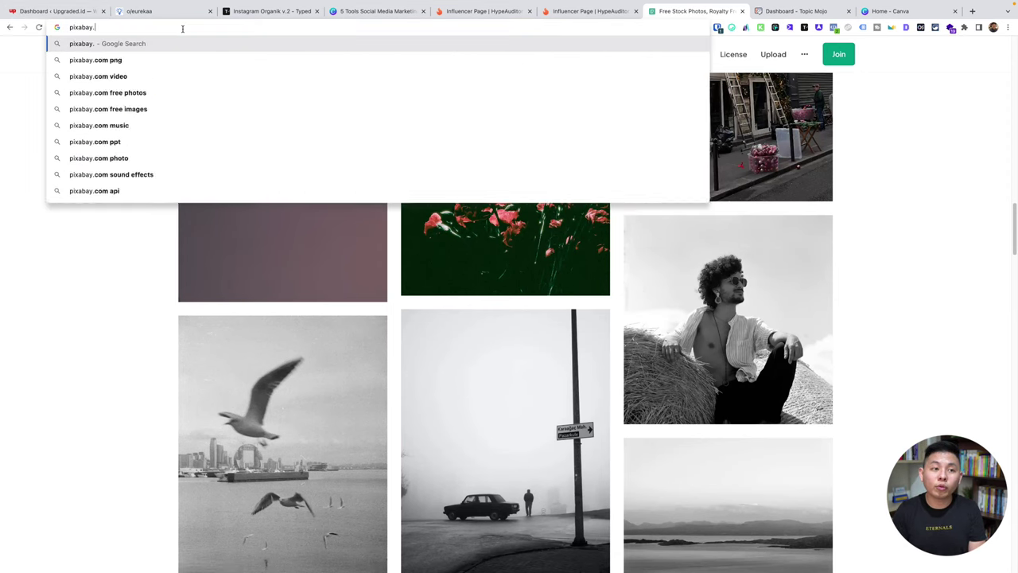
key(Return)
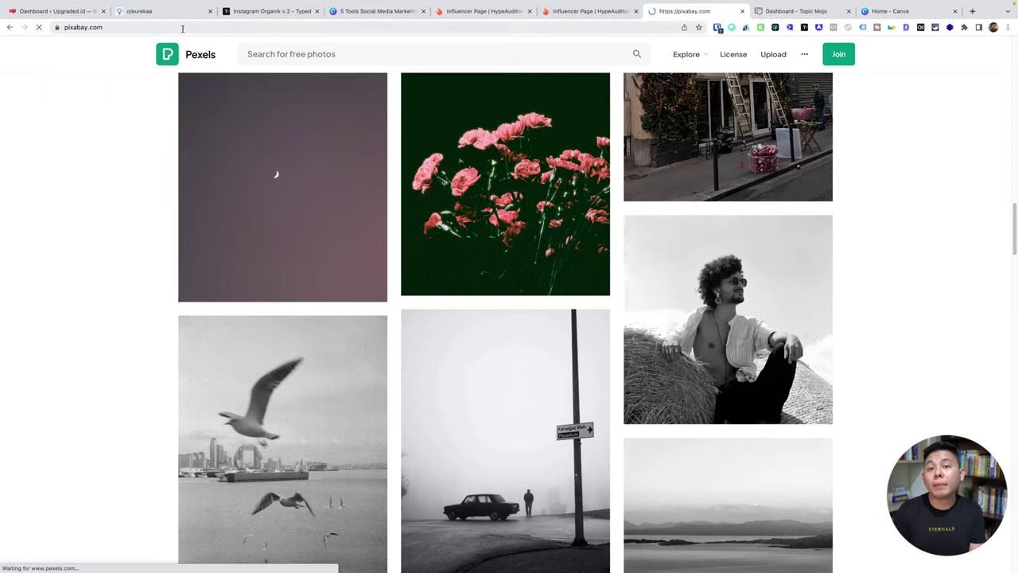
scroll(829, 330, down, 3)
scroll(829, 330, down, 2)
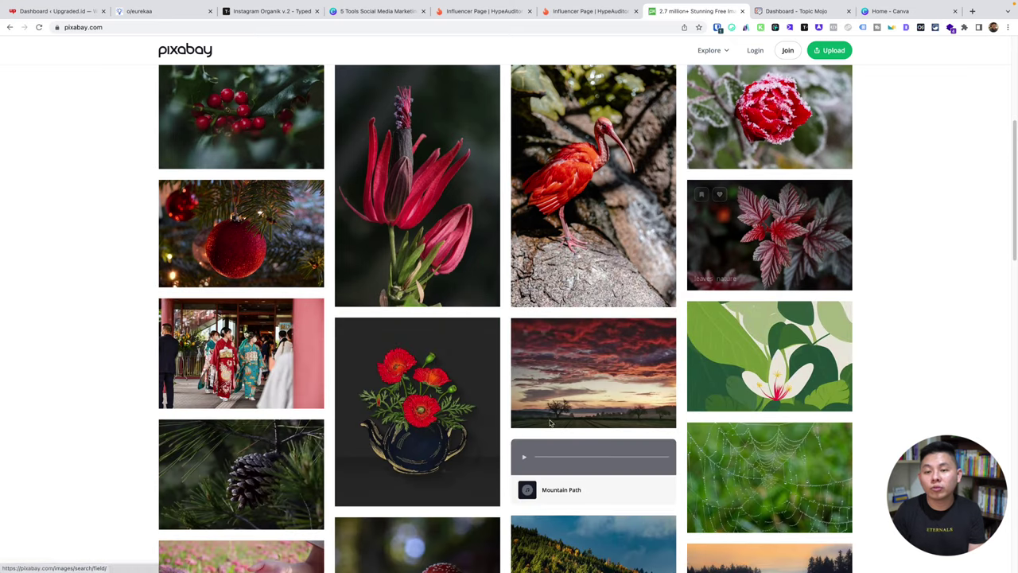
scroll(568, 413, down, 3)
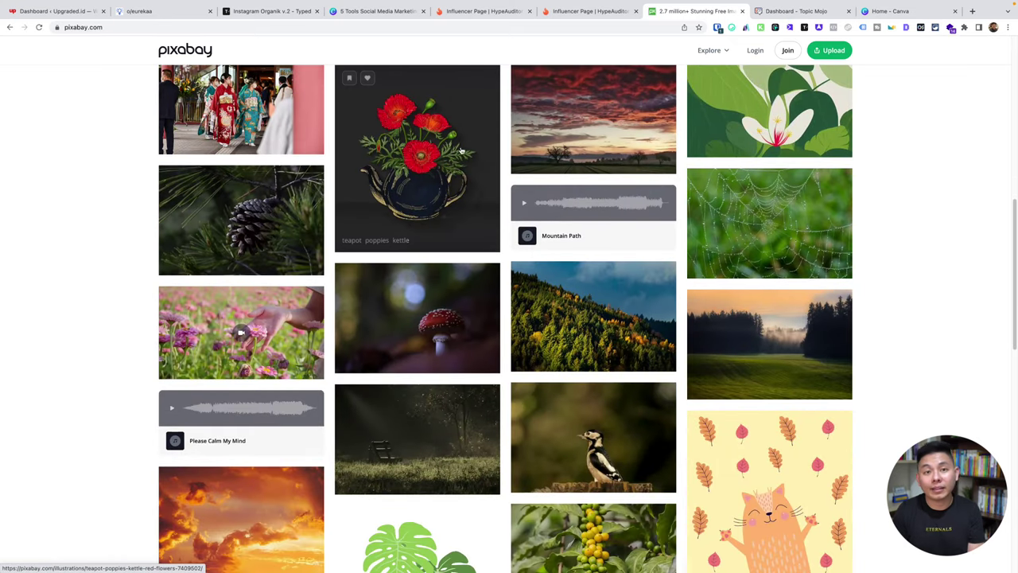
- Return to the Canva presentation, advance to the "4. Topic Mojo" slide in full screen, and exit full screen
click(400, 13)
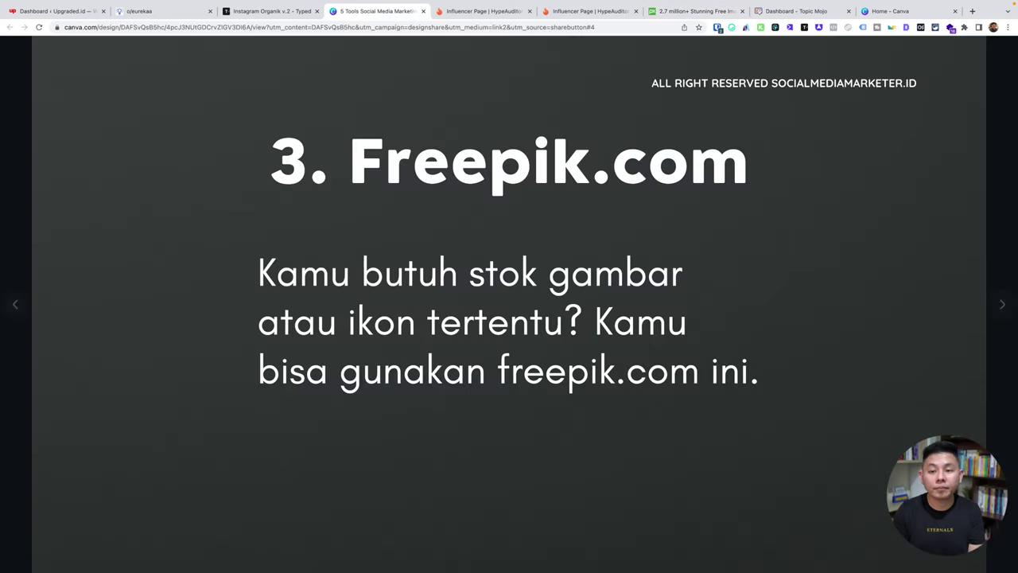
click(965, 560)
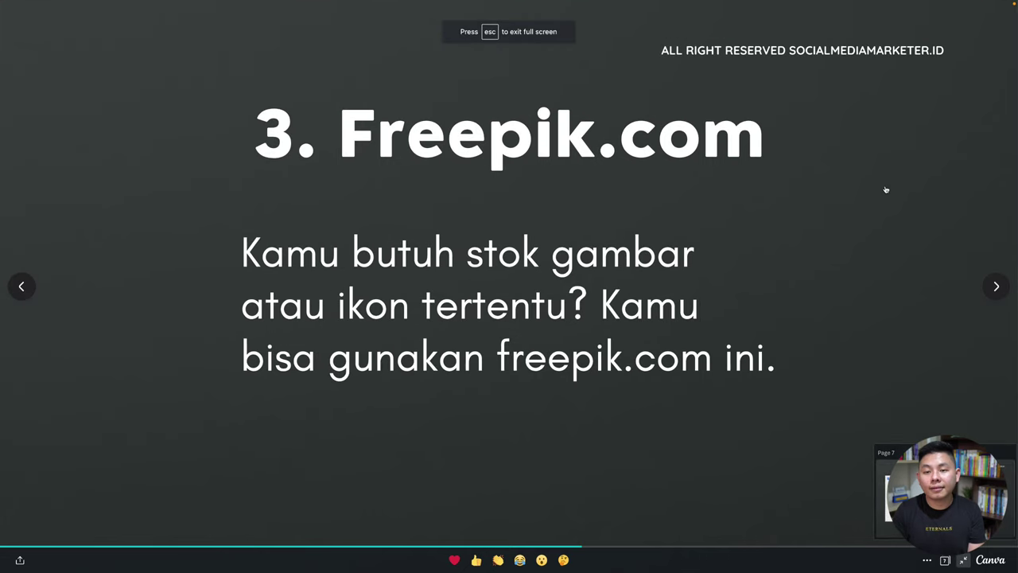
click(993, 285)
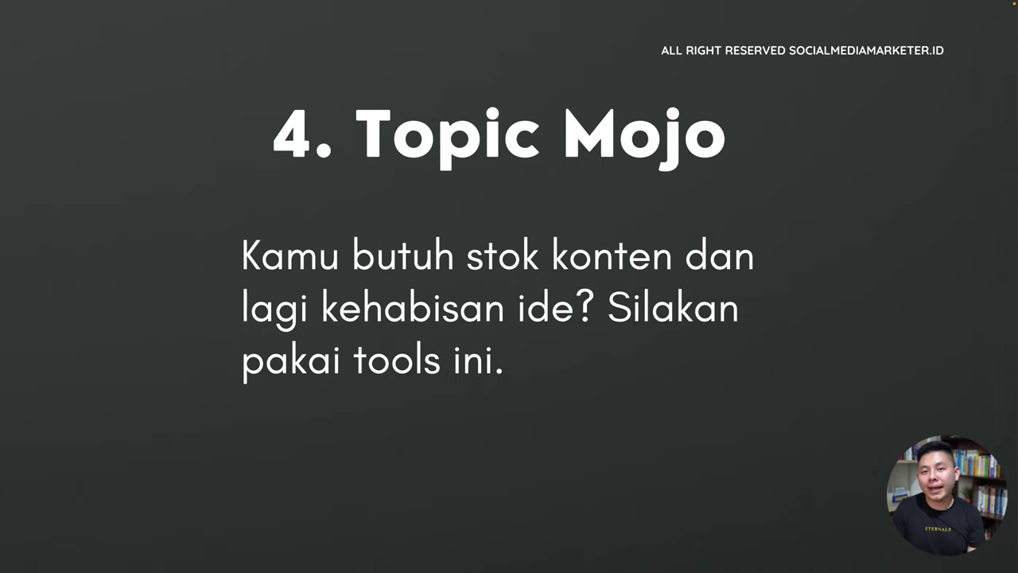
key(Escape)
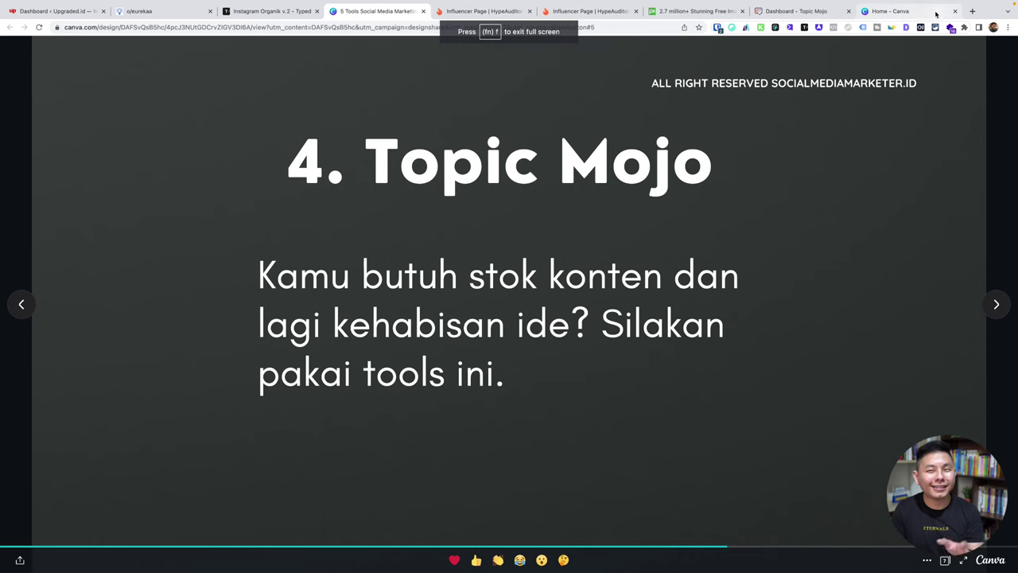
- Open answerthepublic.com in a new browser tab
click(972, 11)
text(ans)
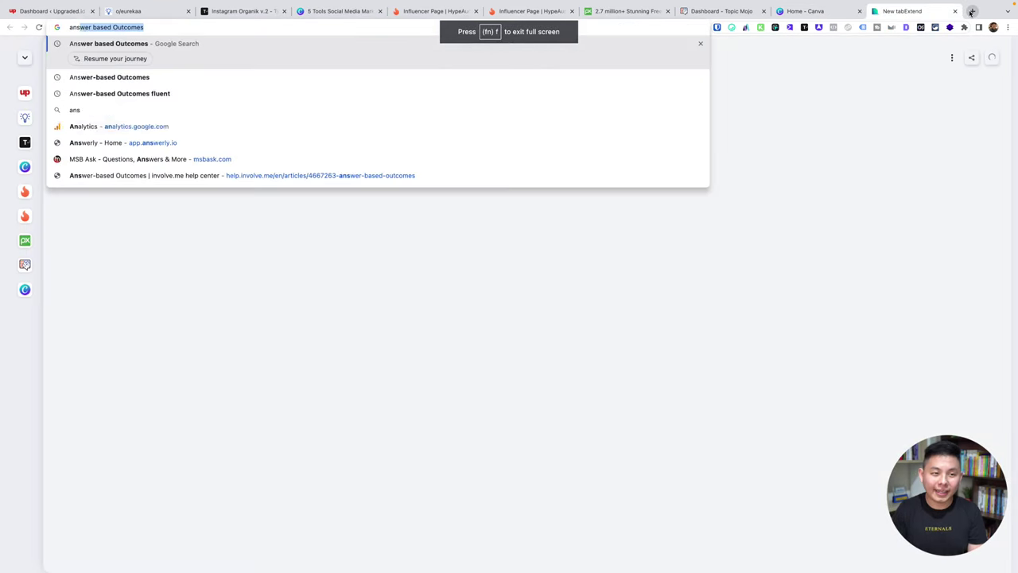
text(werthepub)
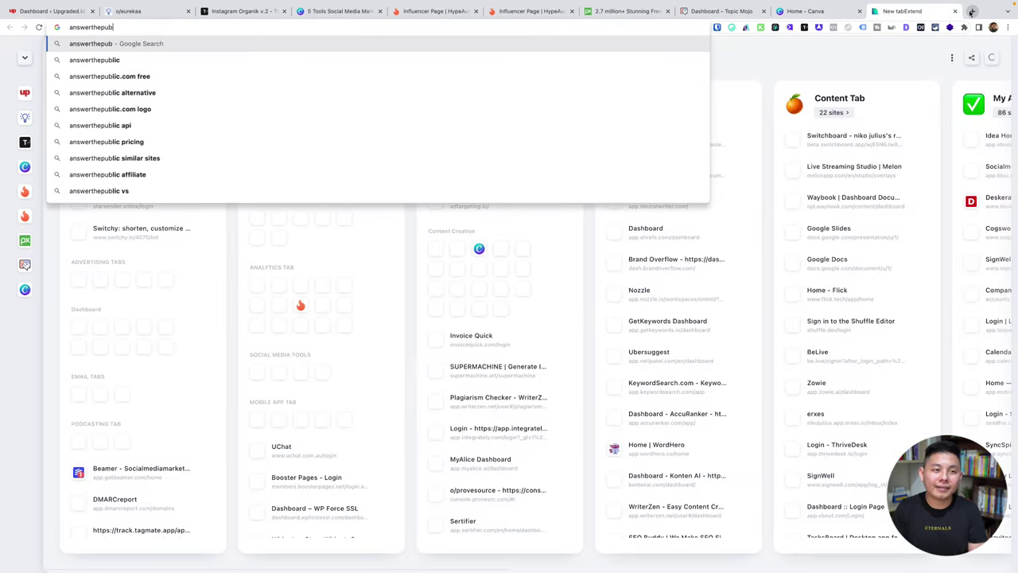
text(lic.com)
key(Return)
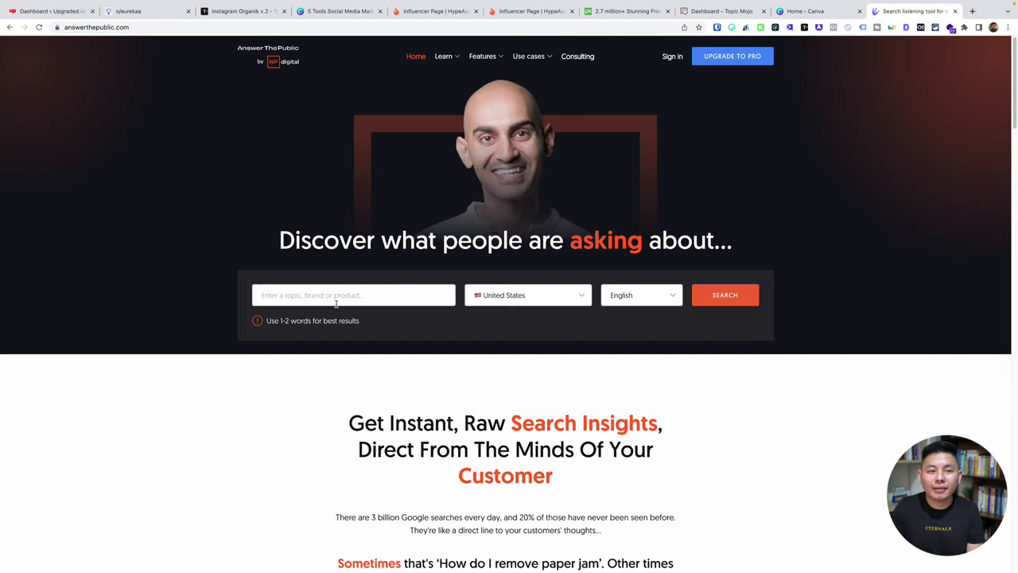
- Search AnswerThePublic for the topic "cat" with United States and English as the country and language
click(335, 301)
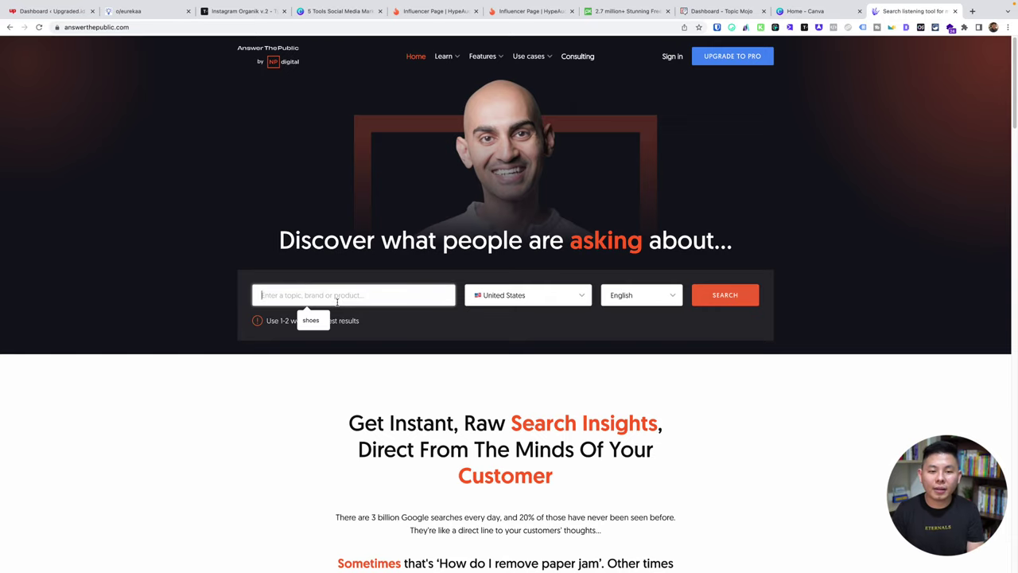
text(cat)
key(Return)
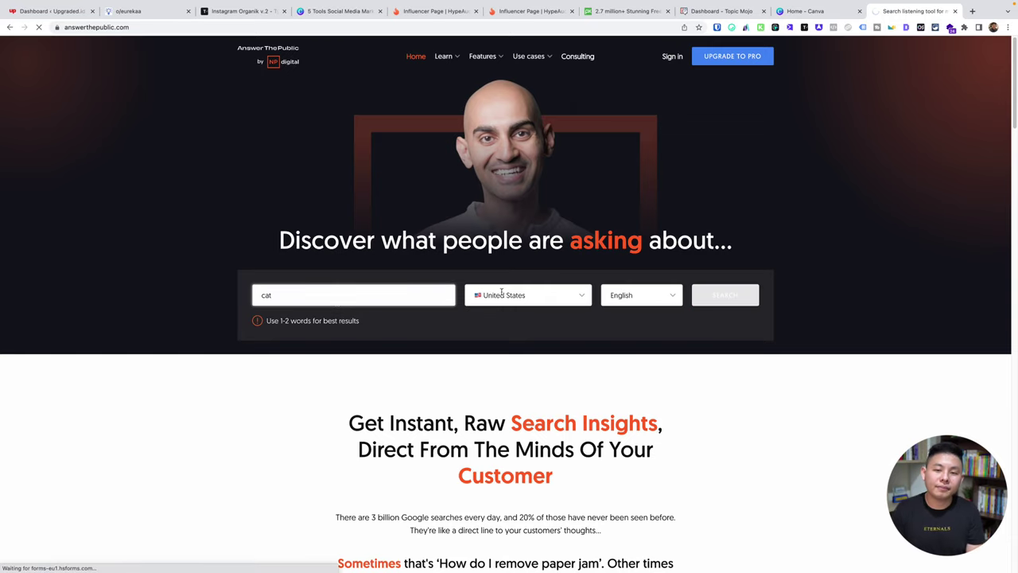
- Change the search country to Indonesia and try to run another search
click(527, 294)
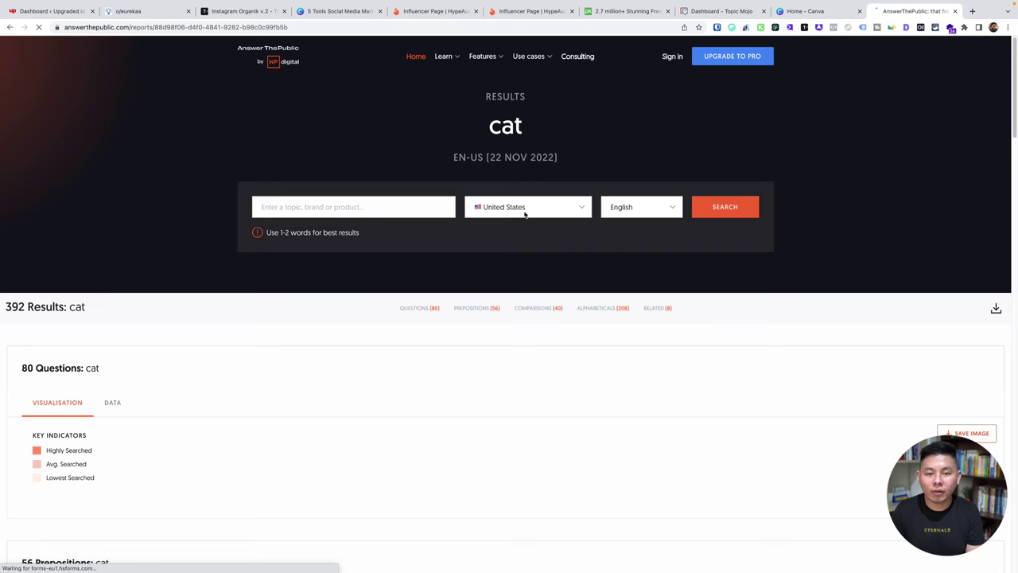
click(529, 205)
scroll(521, 168, up, 5)
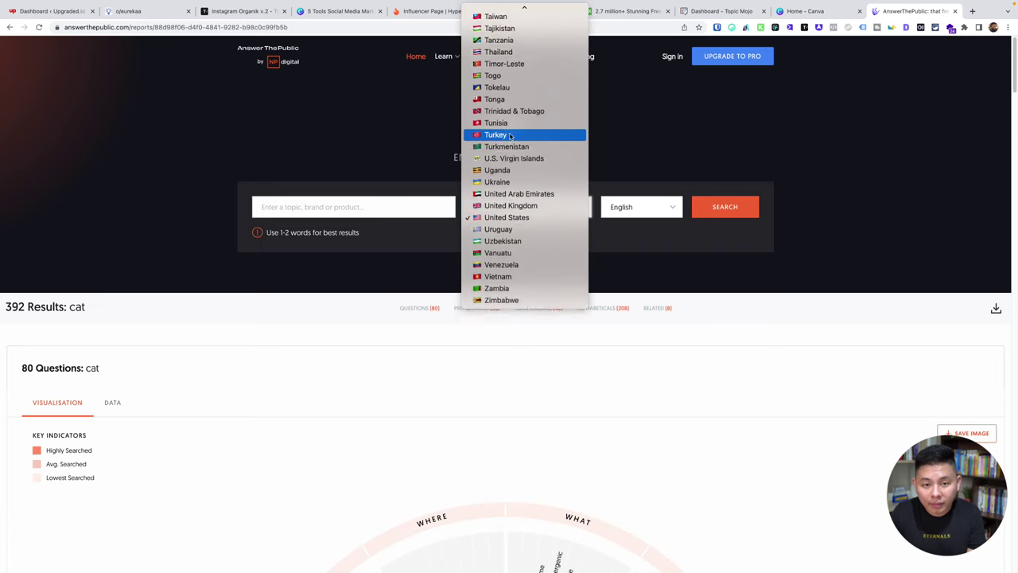
scroll(517, 164, up, 15)
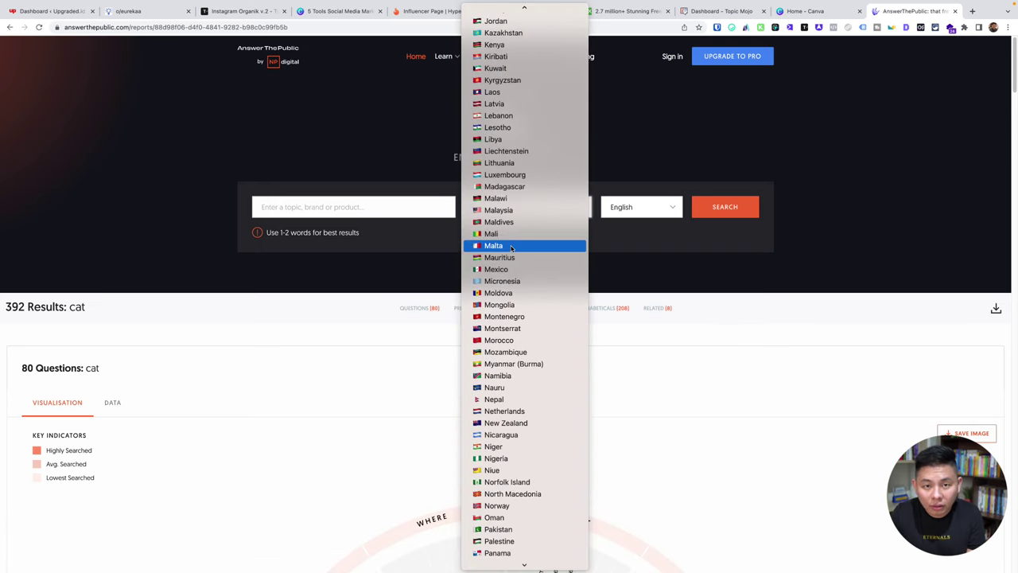
scroll(513, 246, up, 5)
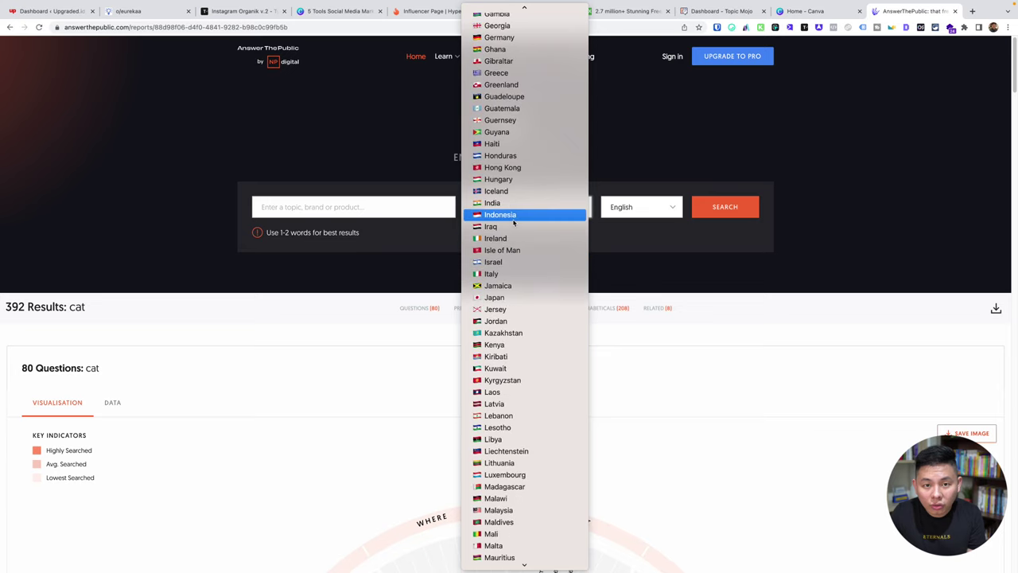
click(515, 215)
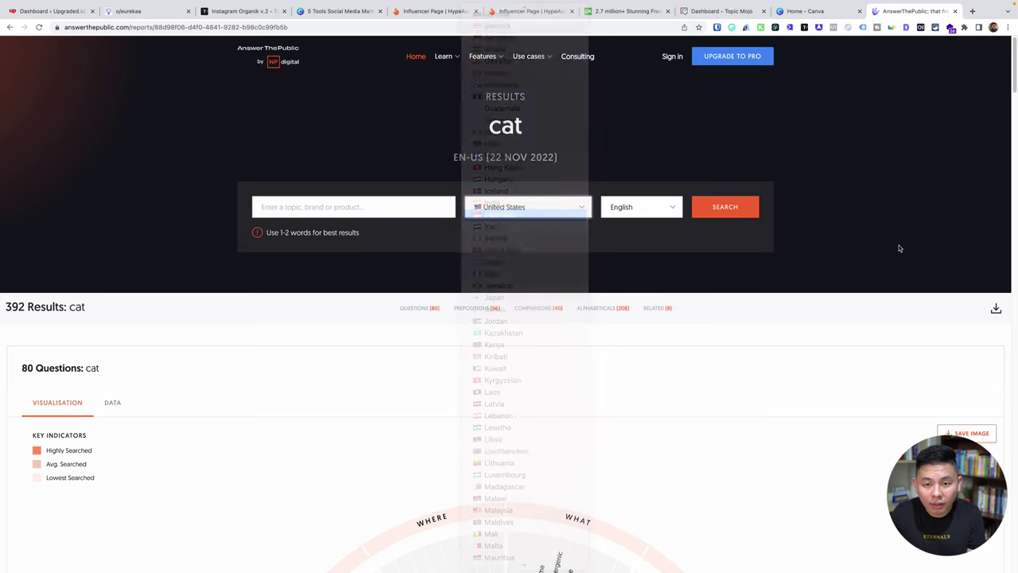
click(730, 210)
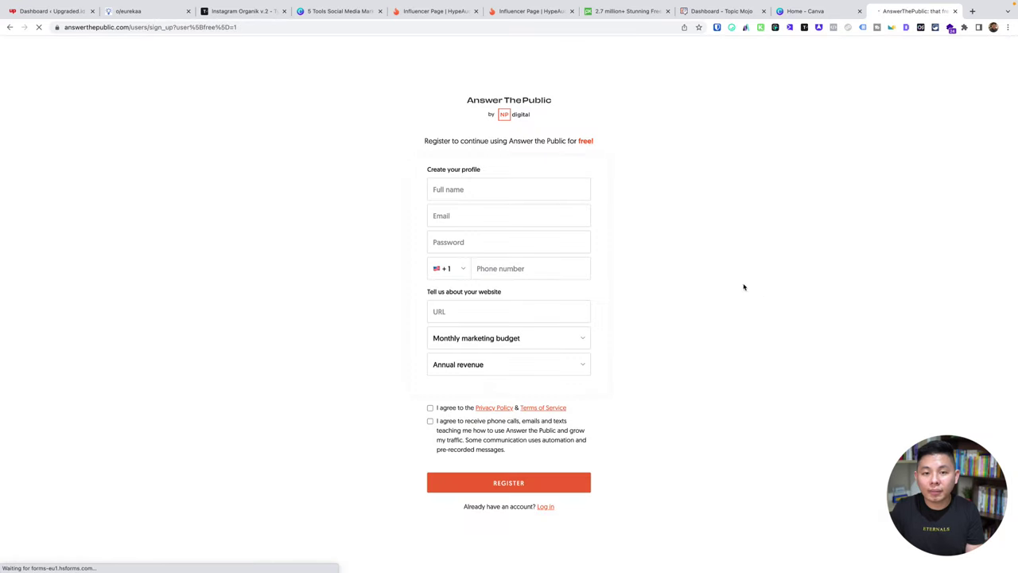
- Go back to the "cat" results and examine the questions visualisation wheel
click(10, 27)
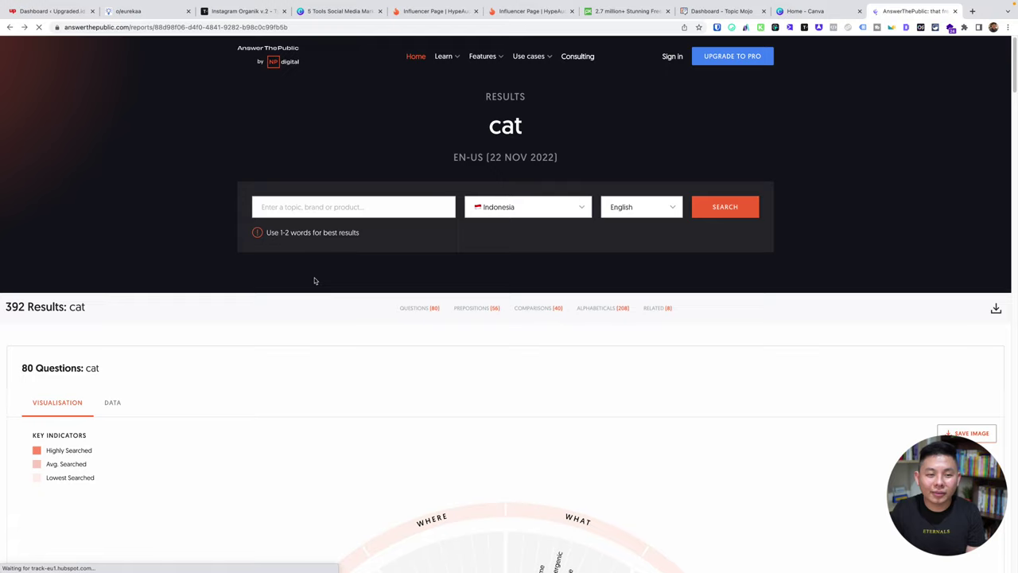
scroll(523, 394, down, 5)
scroll(524, 394, down, 3)
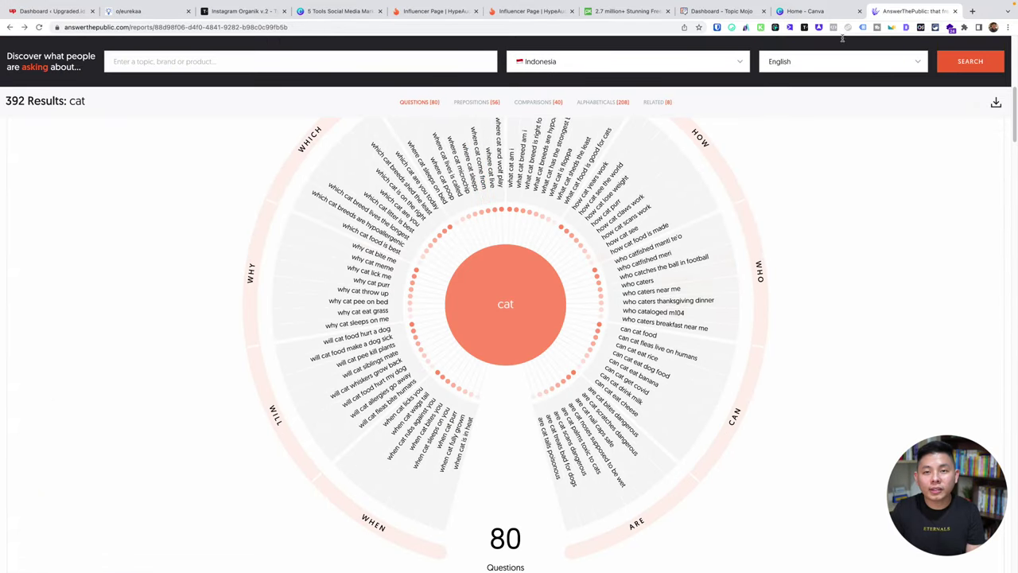
- Close the AnswerThePublic tab, switch to the Topic Mojo tab, and look over its dashboard
click(954, 11)
key(ctrl+shift+Tab)
scroll(213, 196, down, 4)
scroll(213, 196, up, 4)
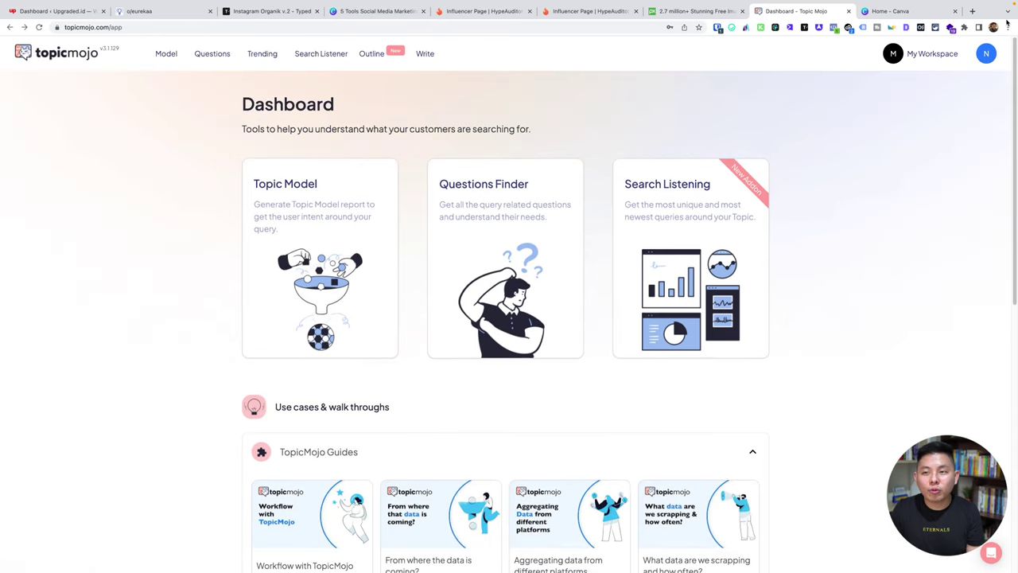
- Open topicmojo.com in a new incognito window
click(1007, 27)
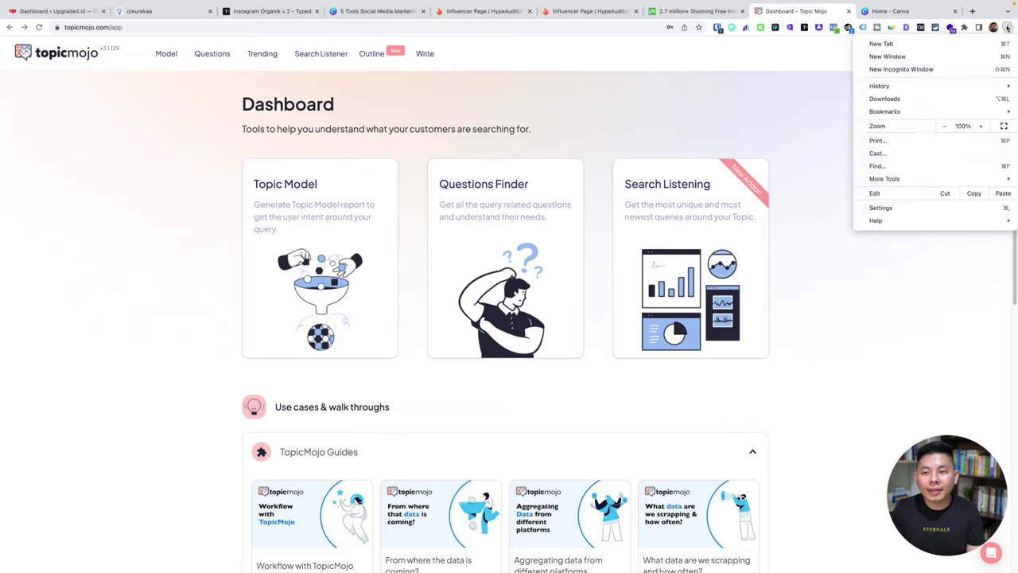
click(901, 70)
text(topic)
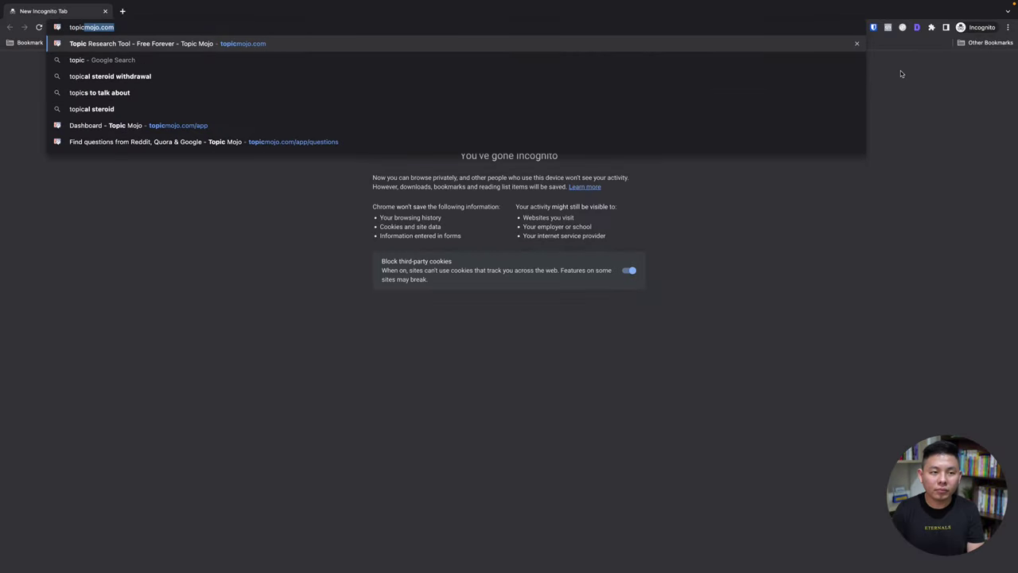
key(Return)
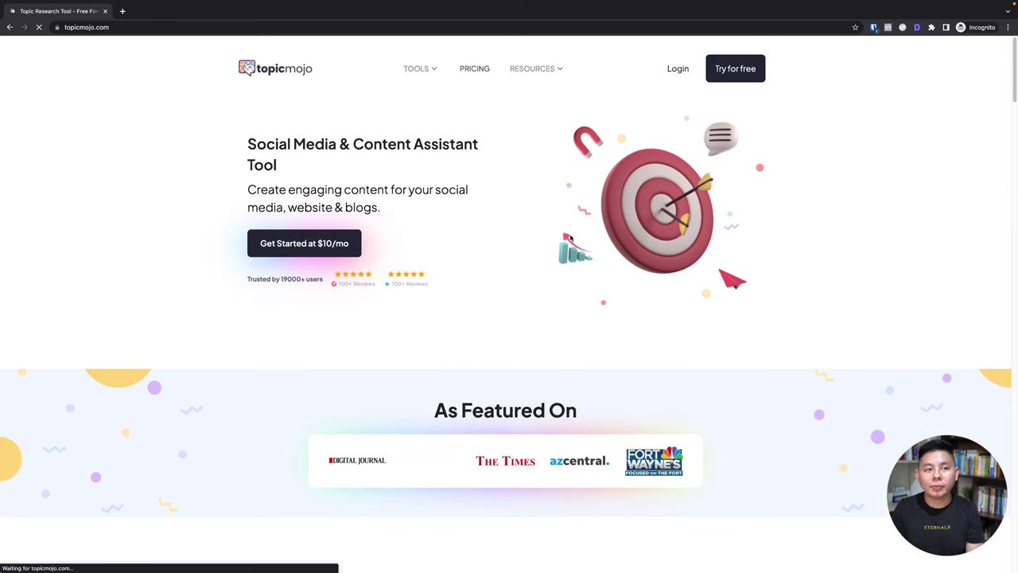
- Review the Free, Starter and Pro plans on Topic Mojo's pricing page and return to its homepage
click(475, 70)
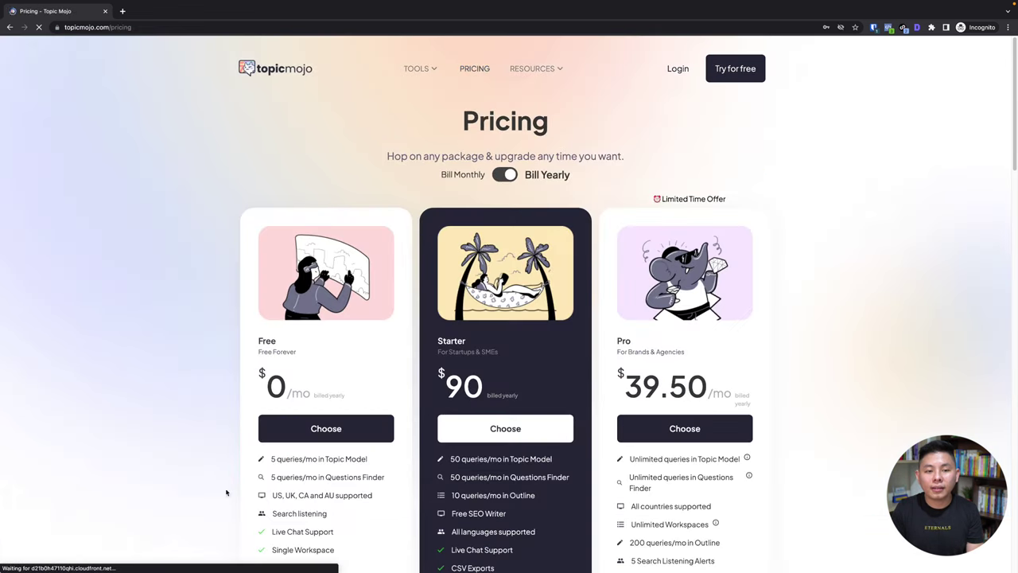
scroll(232, 456, down, 3)
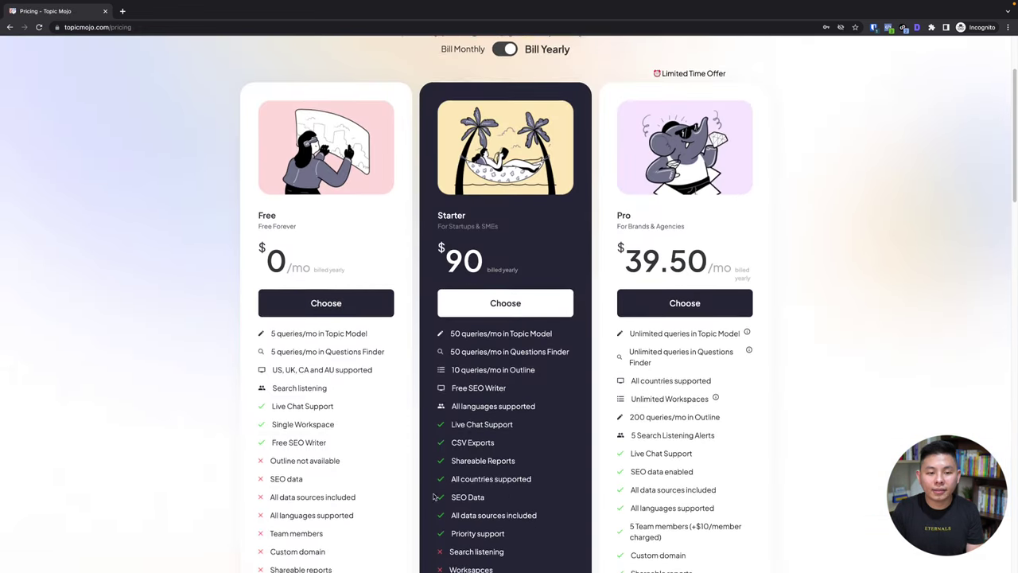
scroll(298, 460, up, 3)
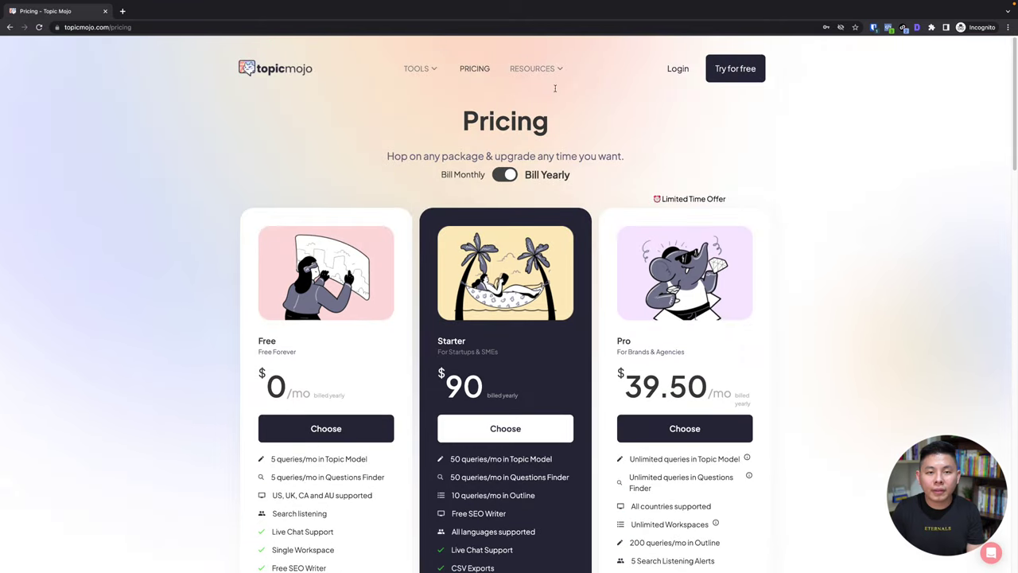
click(249, 70)
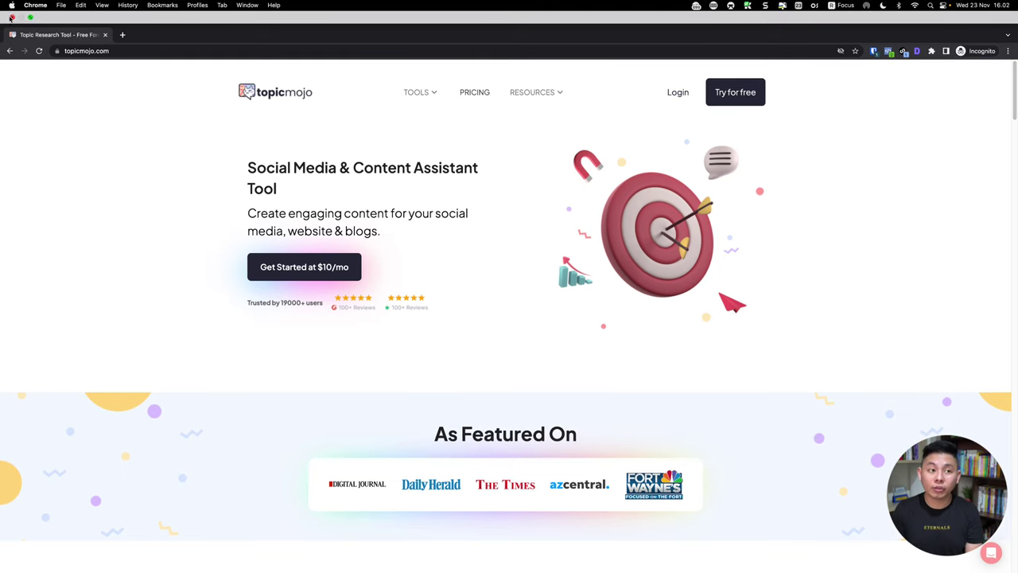
- Return to the logged-in Topic Mojo dashboard and run a Question Finder search for "kucing" with Indonesia and Indonesian
key(ctrl+Left)
scroll(204, 325, down, 5)
scroll(252, 150, up, 5)
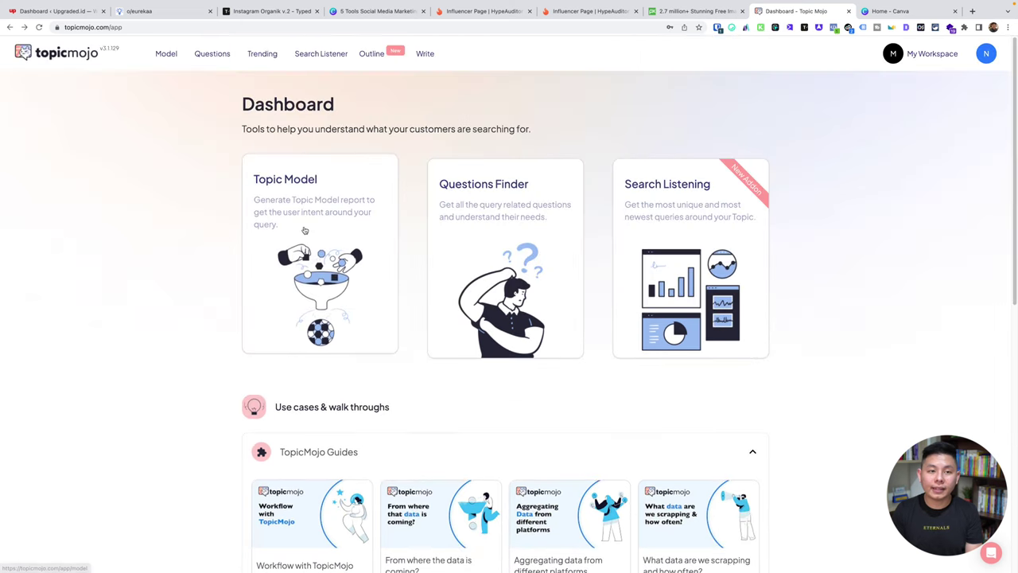
click(213, 56)
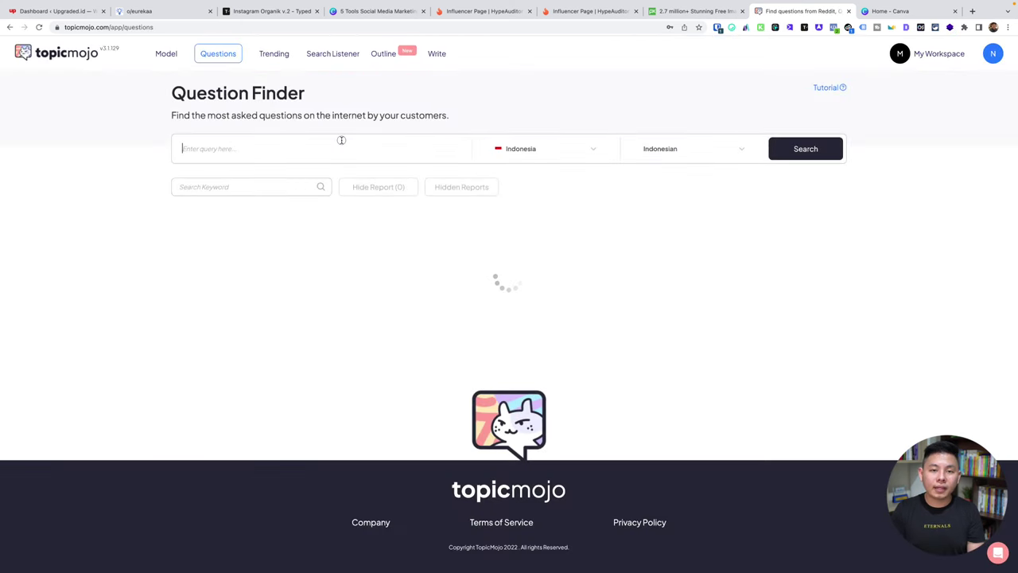
click(342, 140)
text(kucing)
key(Return)
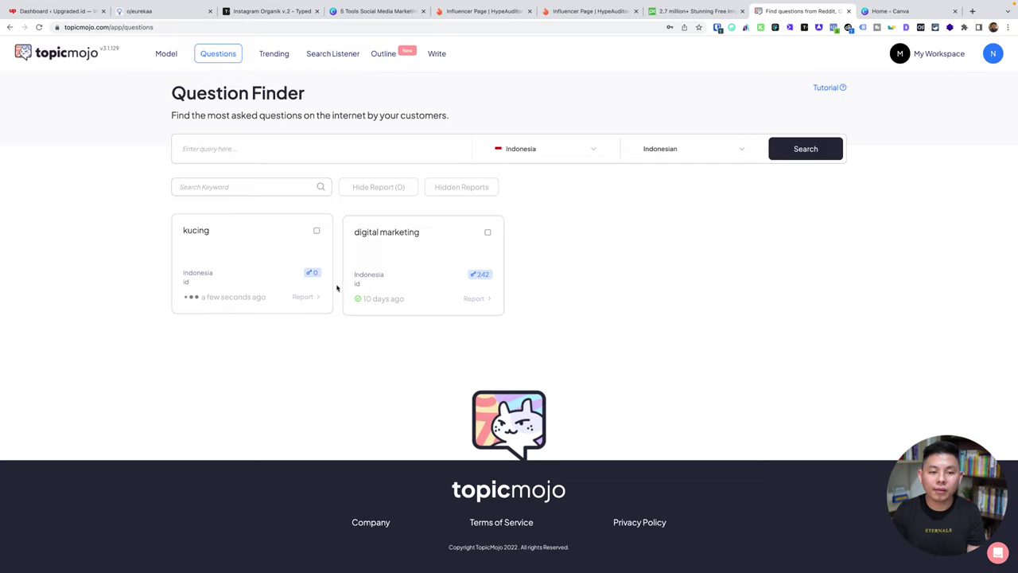
- Open the "digital marketing" question report and view all of its Quora questions
click(410, 252)
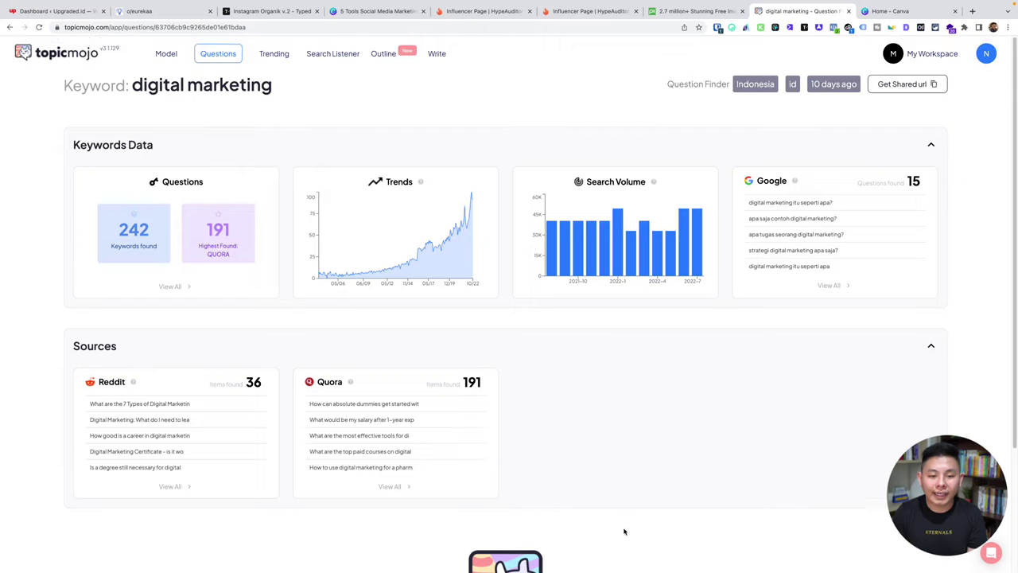
scroll(602, 432, down, 3)
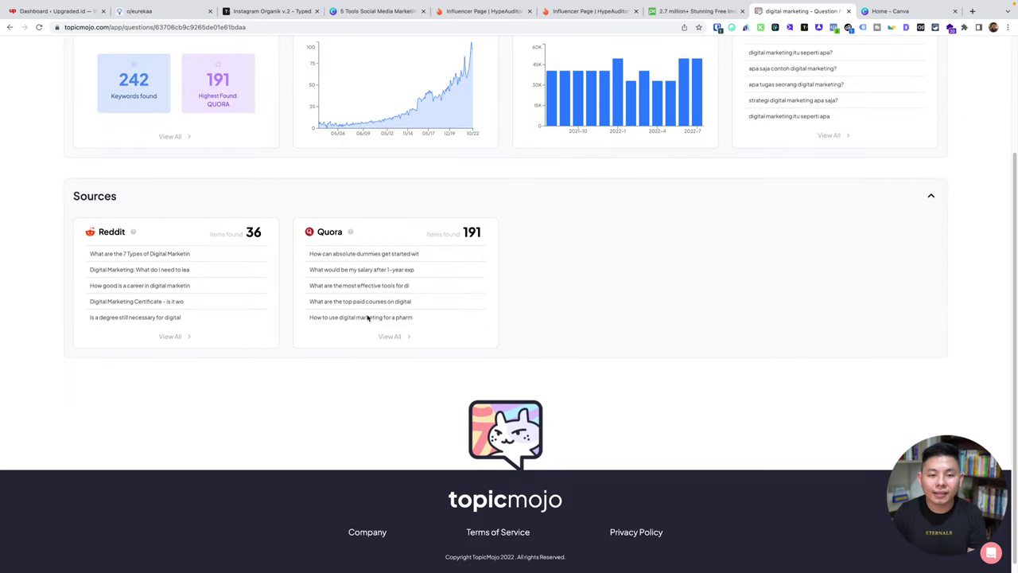
click(393, 335)
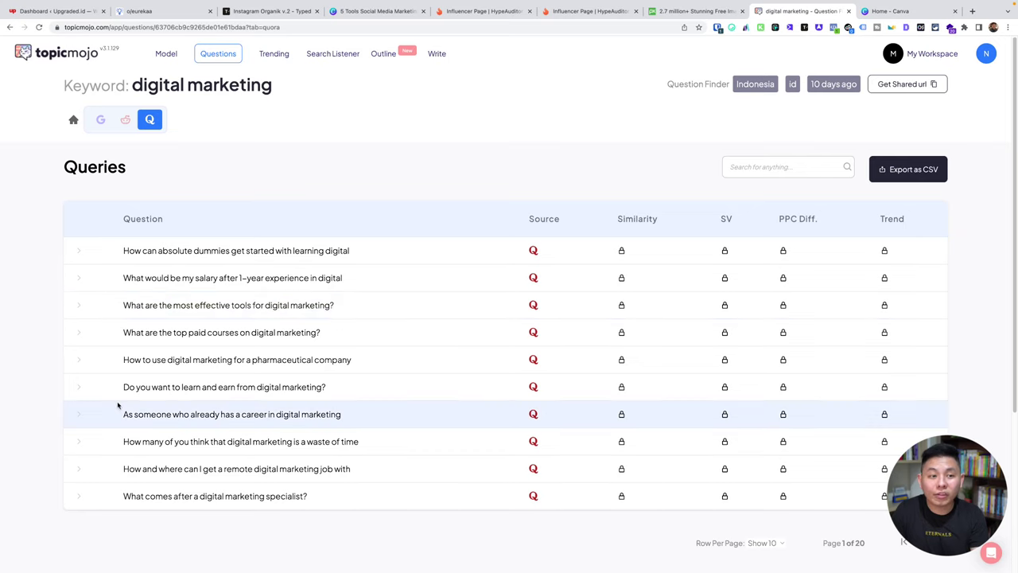
- Show 50 Quora questions per page, look through the first page, and go to page 2
click(779, 543)
click(773, 528)
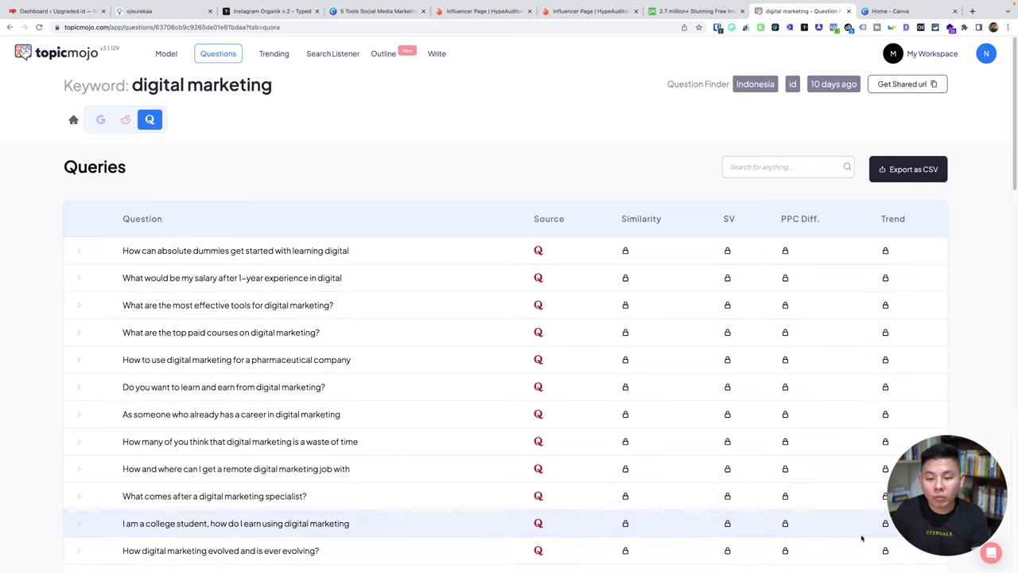
scroll(644, 343, down, 10)
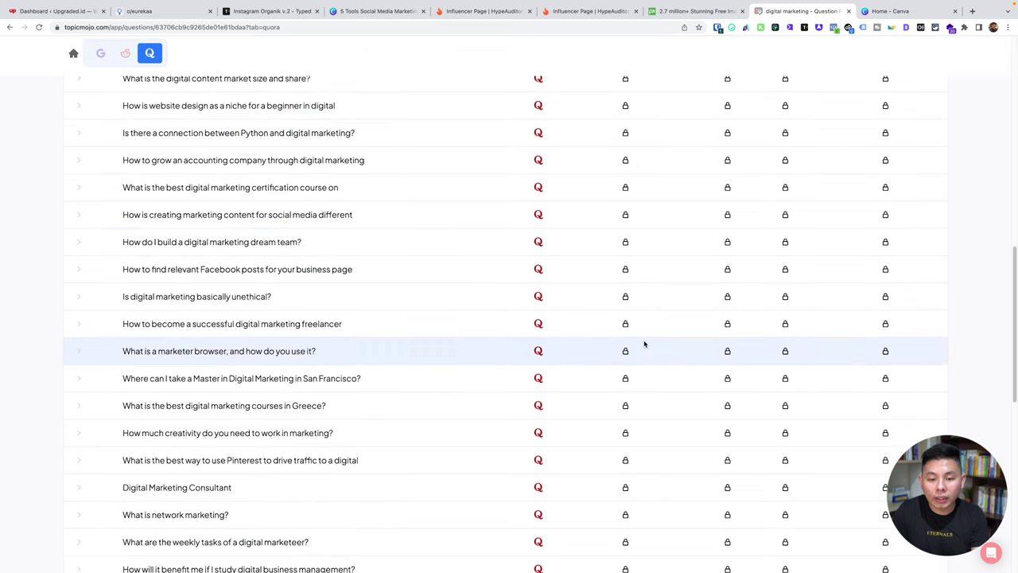
scroll(644, 343, down, 8)
click(929, 316)
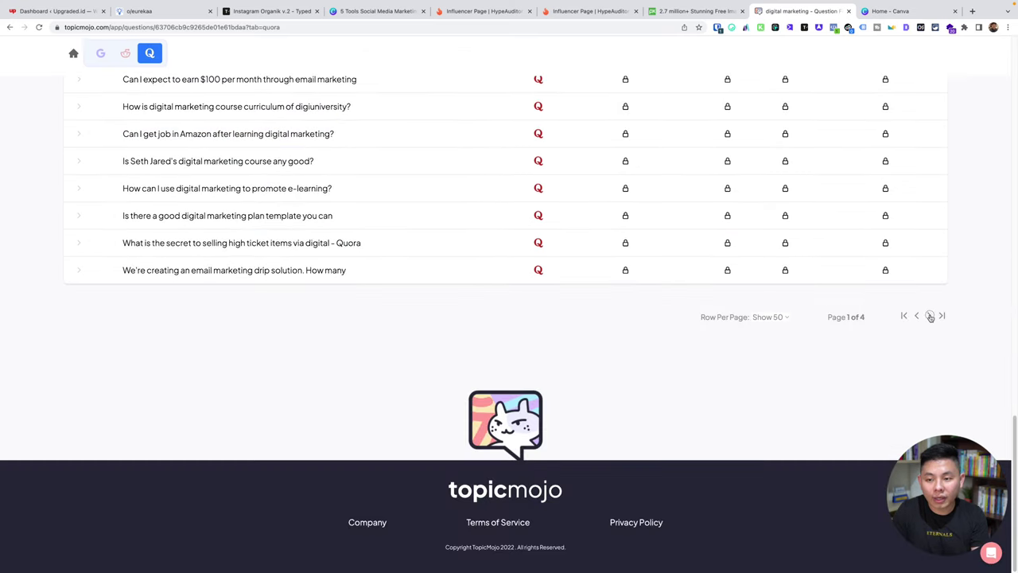
- Read through the Quora questions on page 2 and continue to page 3 of the list
scroll(613, 184, up, 15)
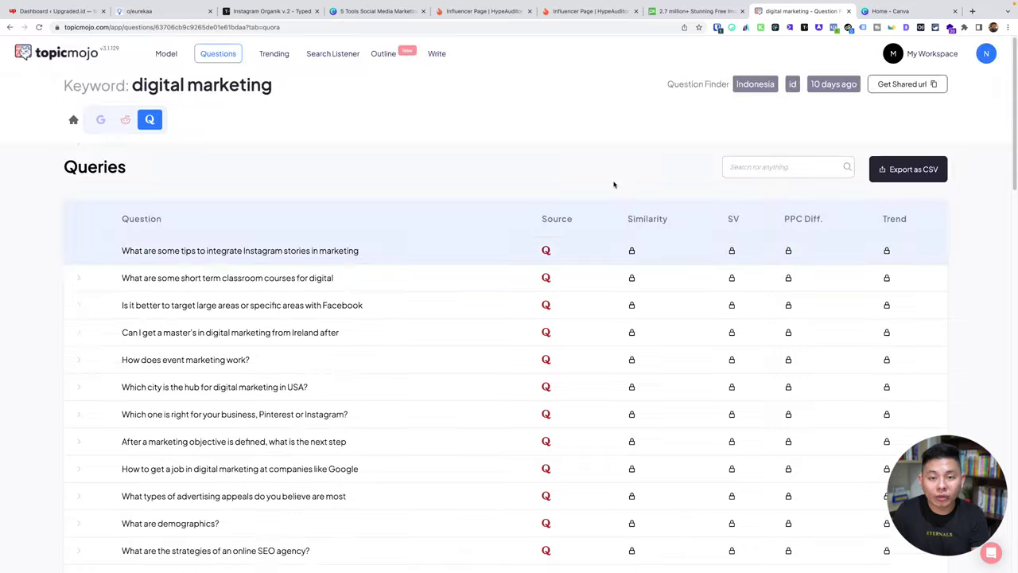
scroll(614, 184, down, 5)
scroll(795, 416, down, 4)
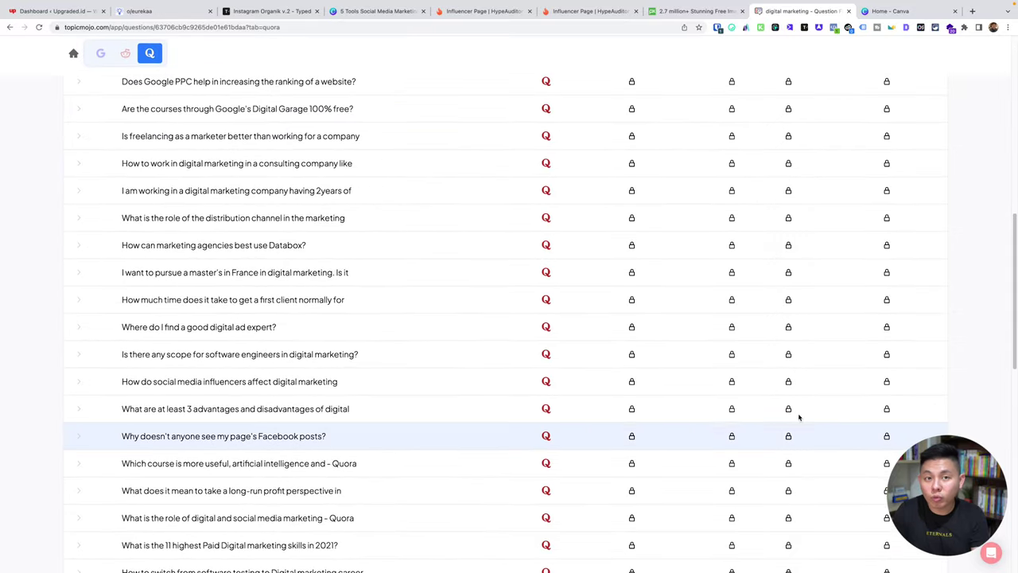
scroll(795, 416, down, 8)
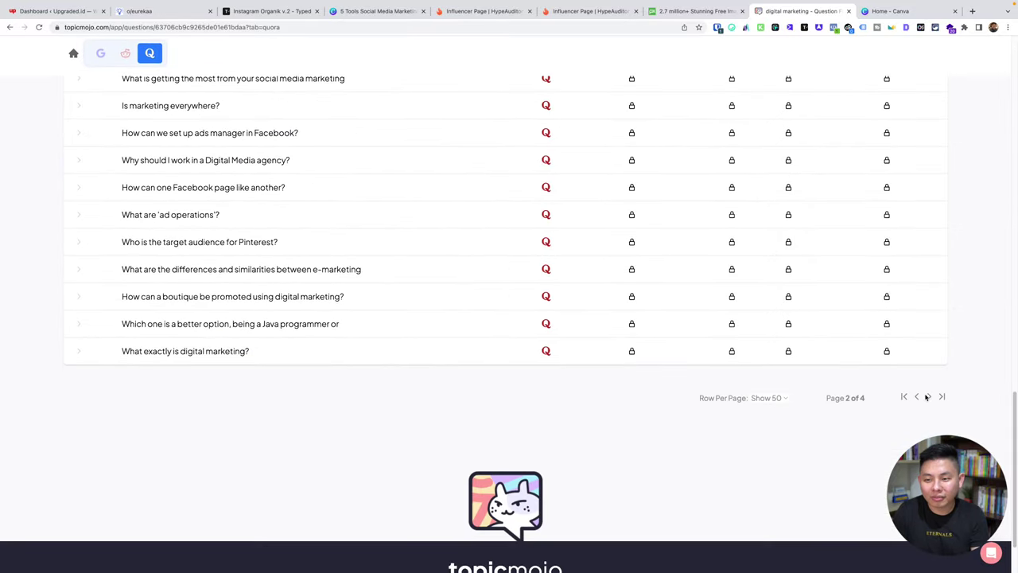
click(926, 397)
scroll(484, 347, down, 2)
scroll(485, 348, up, 20)
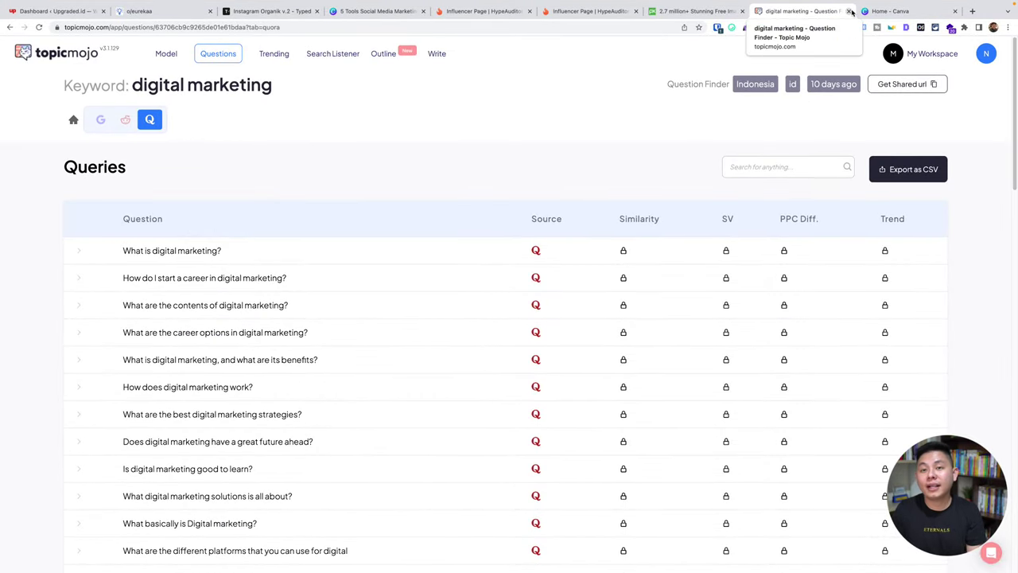
- Close the Topic Mojo tab, return to the Canva presentation, and show its "5. Google Alert" slide in full screen
click(850, 11)
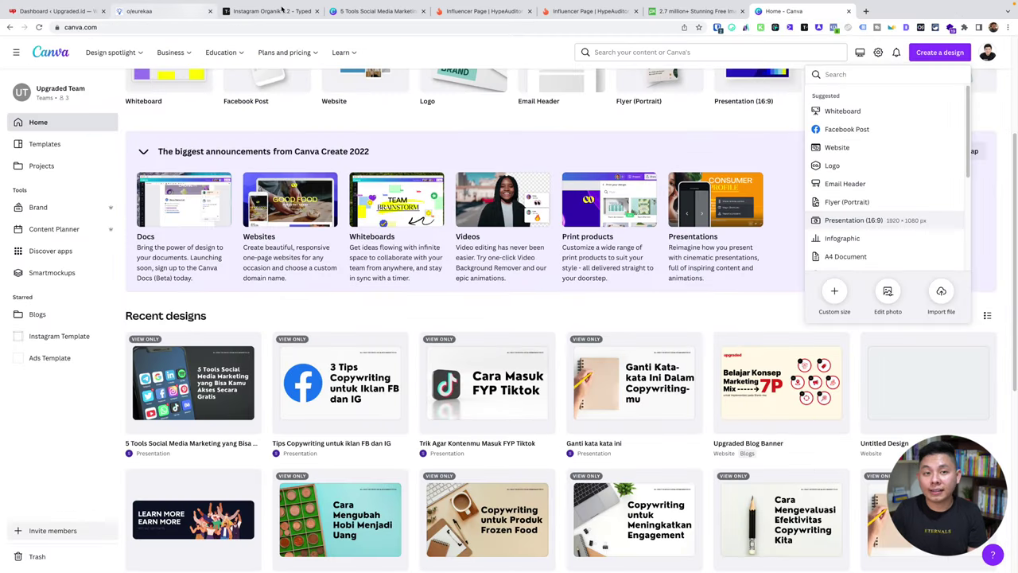
click(402, 15)
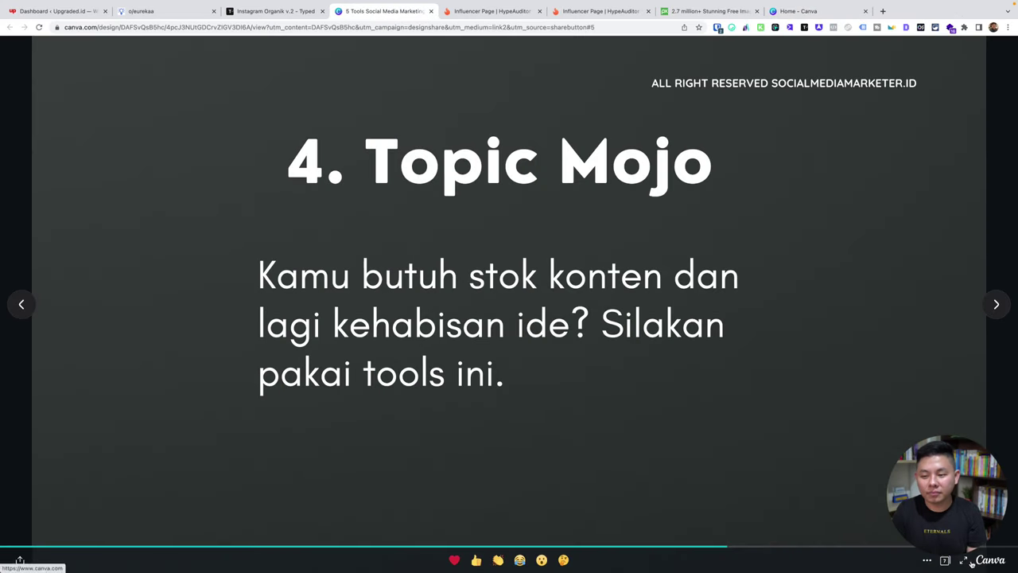
key(f)
click(822, 214)
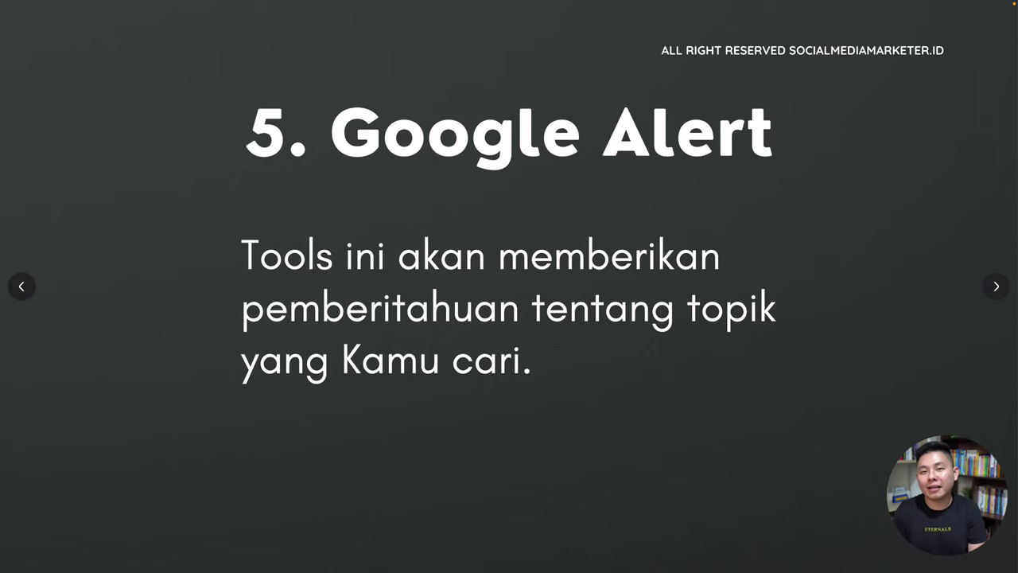
- Leave full screen, search for "google alert" in a new incognito window, and open the Google Alerts site from the first result
key(Escape)
click(1006, 28)
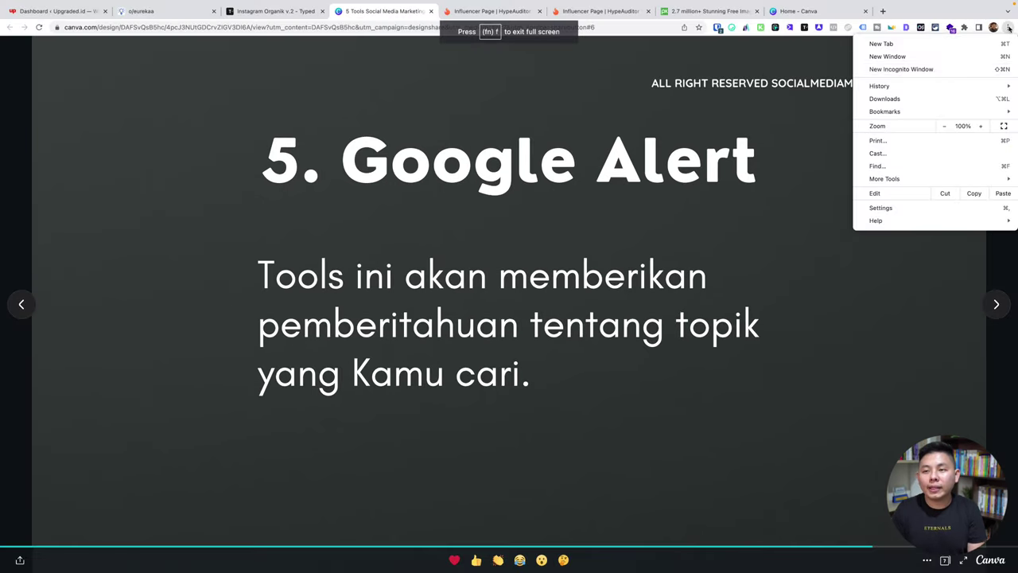
click(961, 67)
text(google alert)
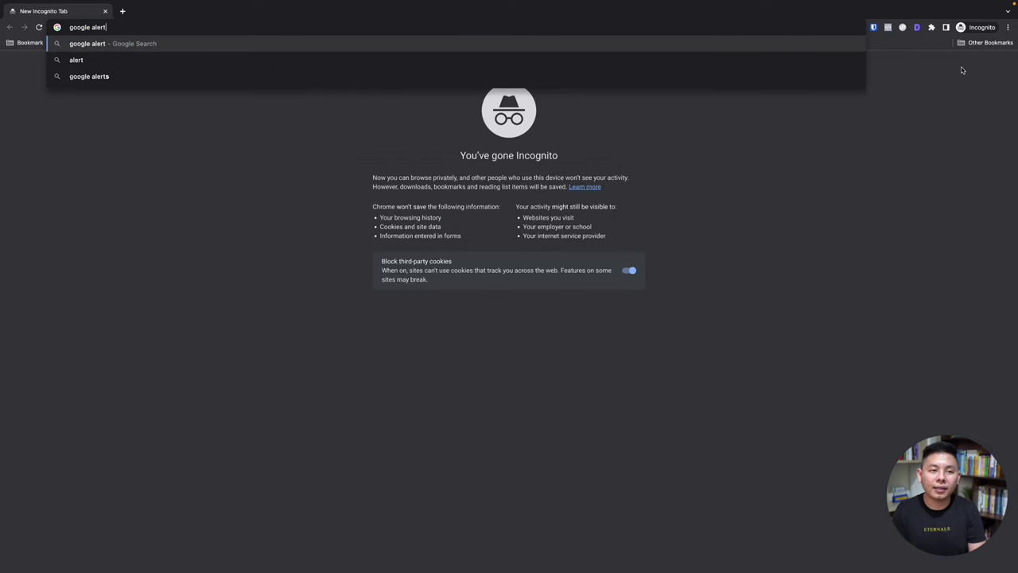
key(Return)
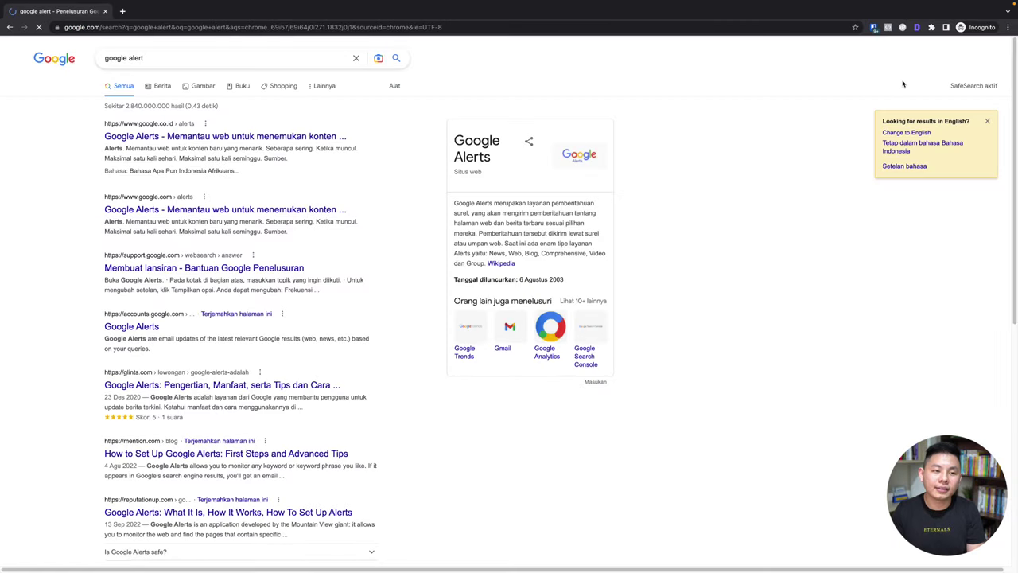
click(170, 139)
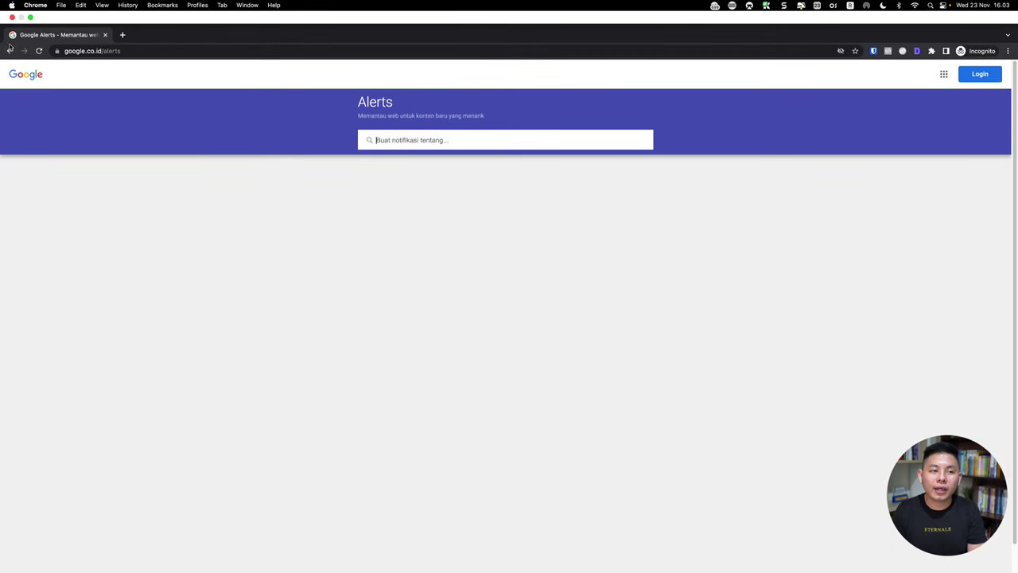
click(10, 51)
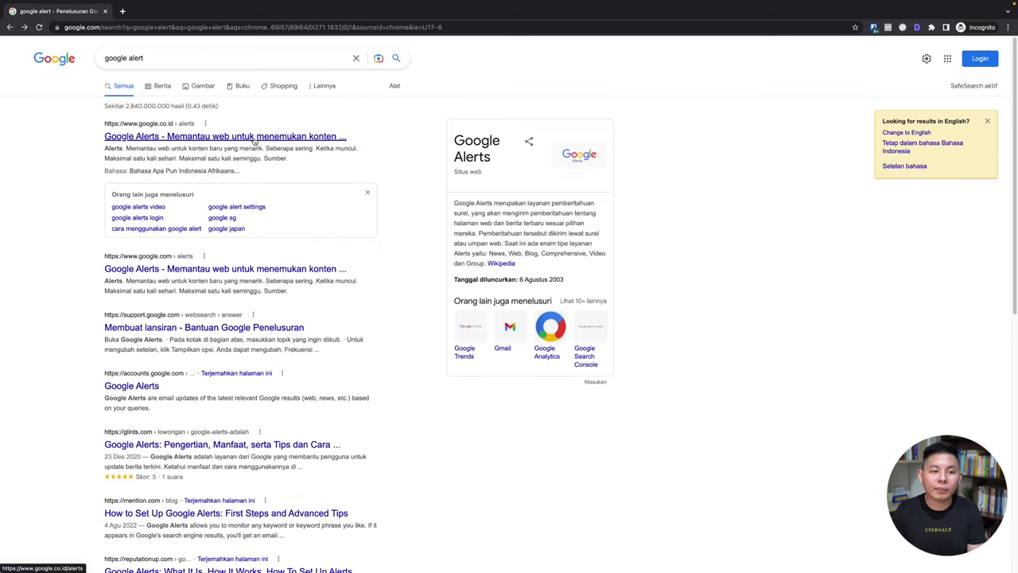
click(253, 140)
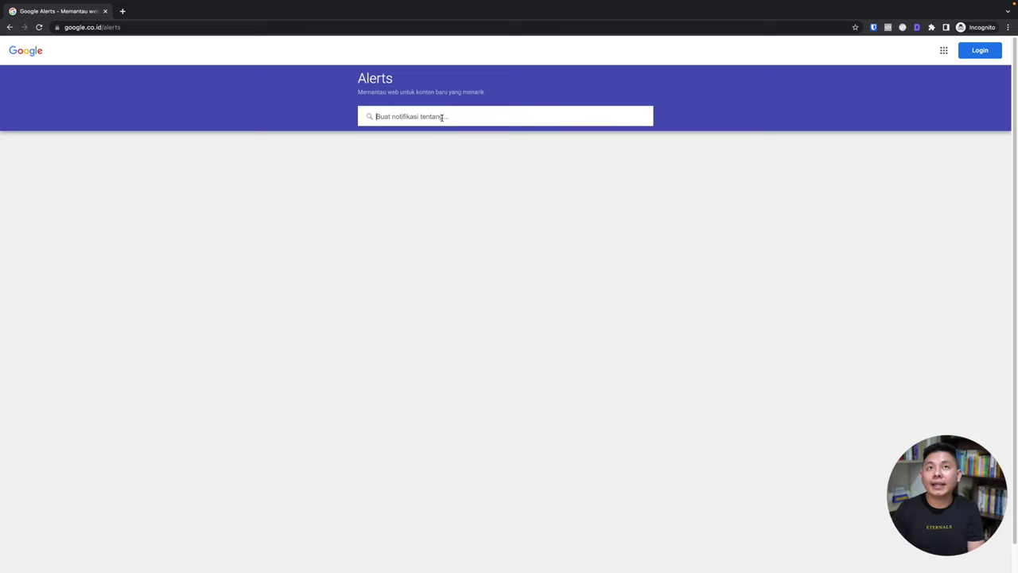
- Enter "kucing" as the alert topic and look through the alert preview of news articles and videos
click(442, 117)
text(kucing)
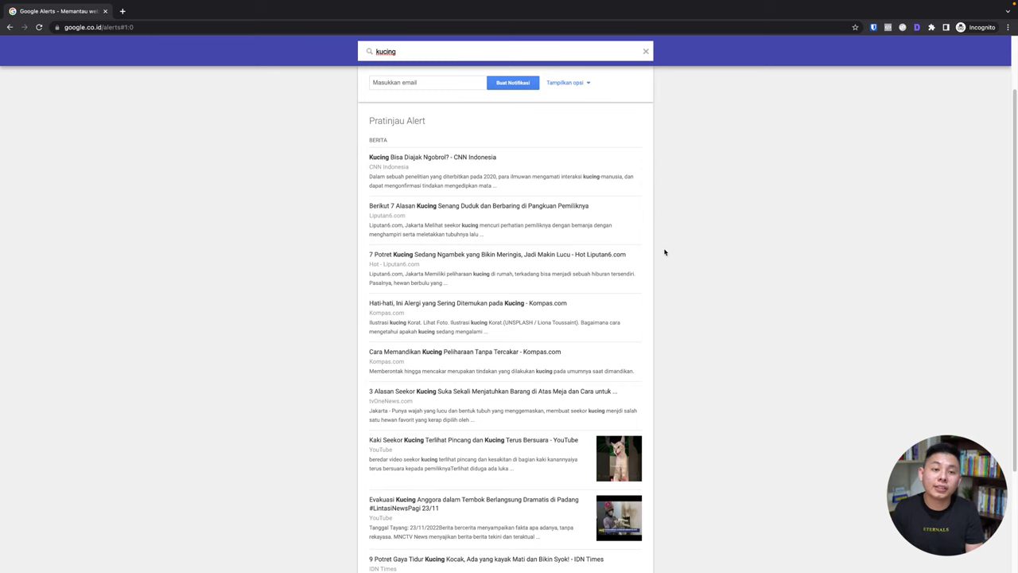
scroll(663, 252, down, 2)
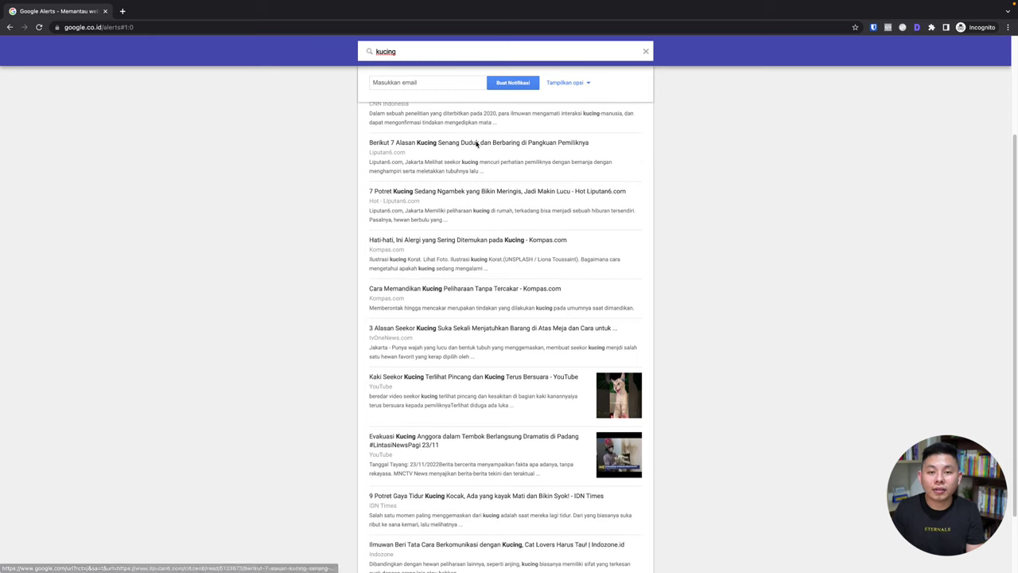
scroll(726, 311, down, 2)
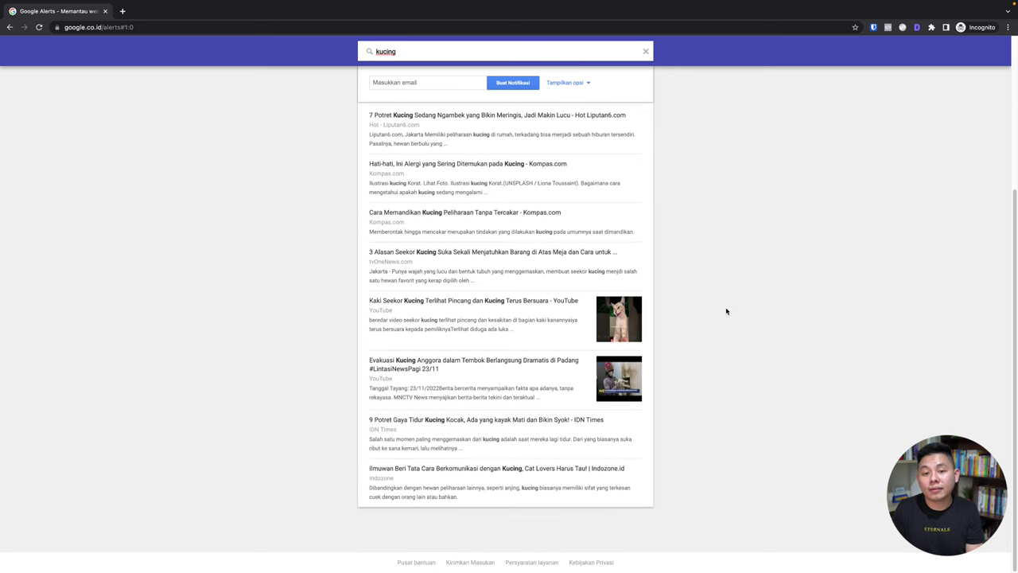
- Close the incognito window and present the slide with the copywriting alert e-mail example in full screen
click(13, 19)
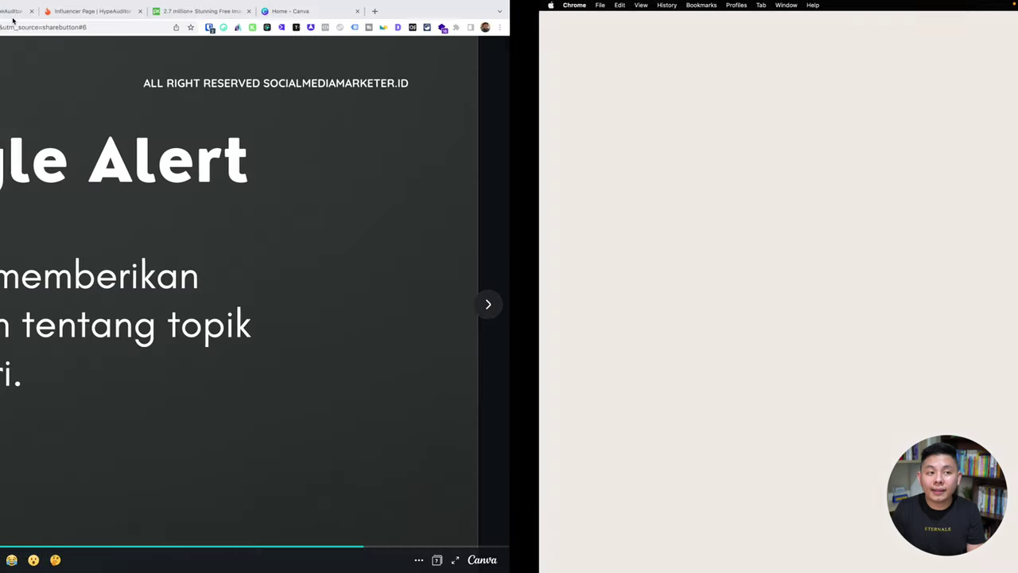
key(Right)
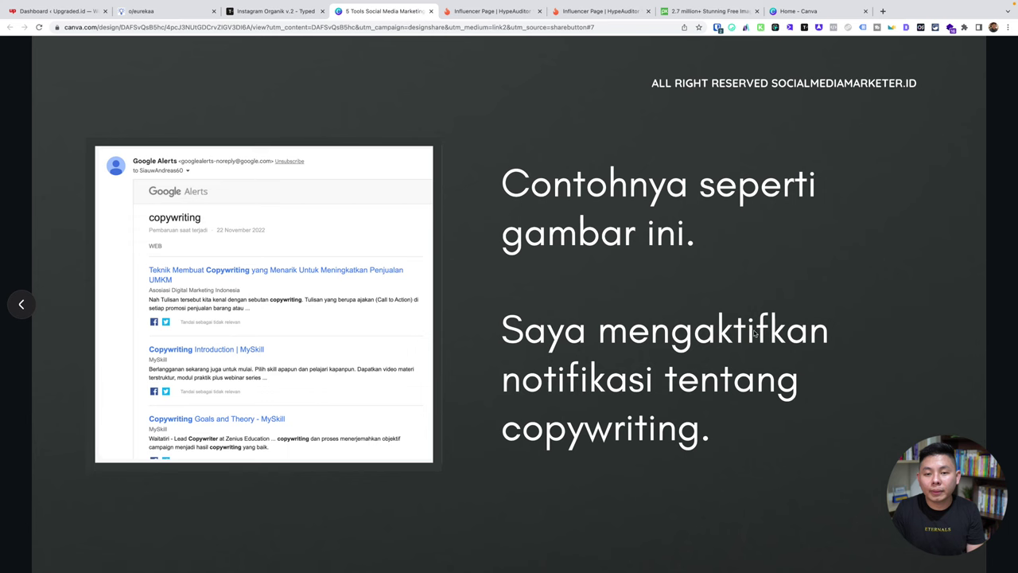
click(962, 559)
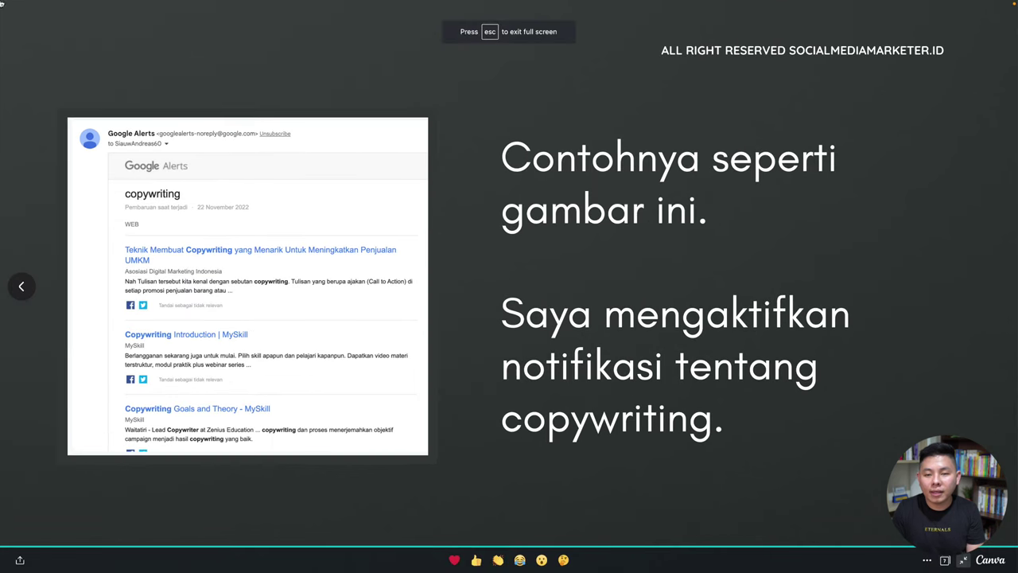